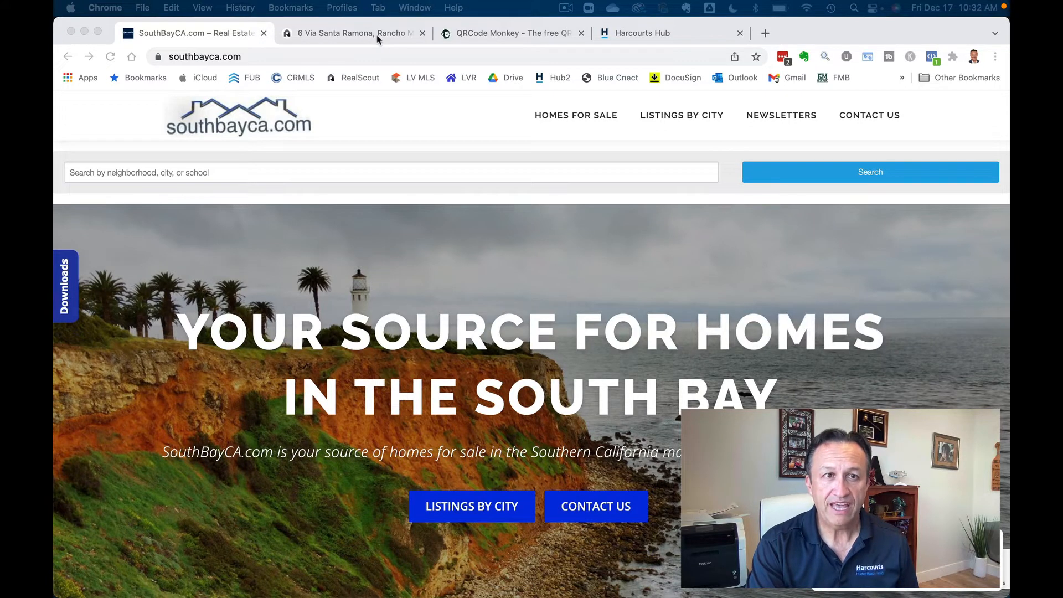
- Search SouthBayCA.com for MLS number PV21237099 instead of the mistakenly pasted URL
left_click(364, 174)
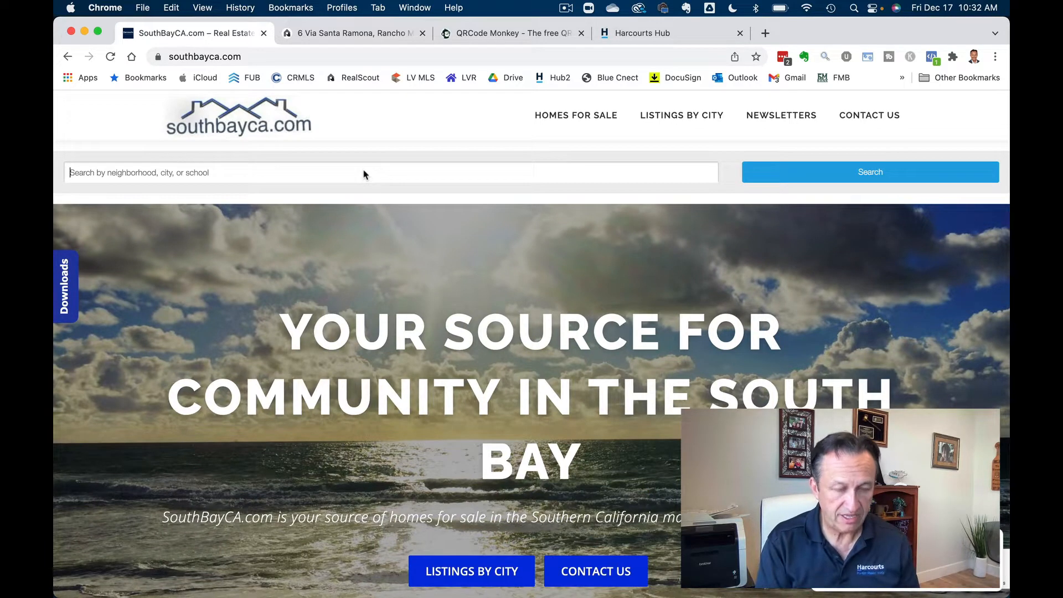
key("super+z")
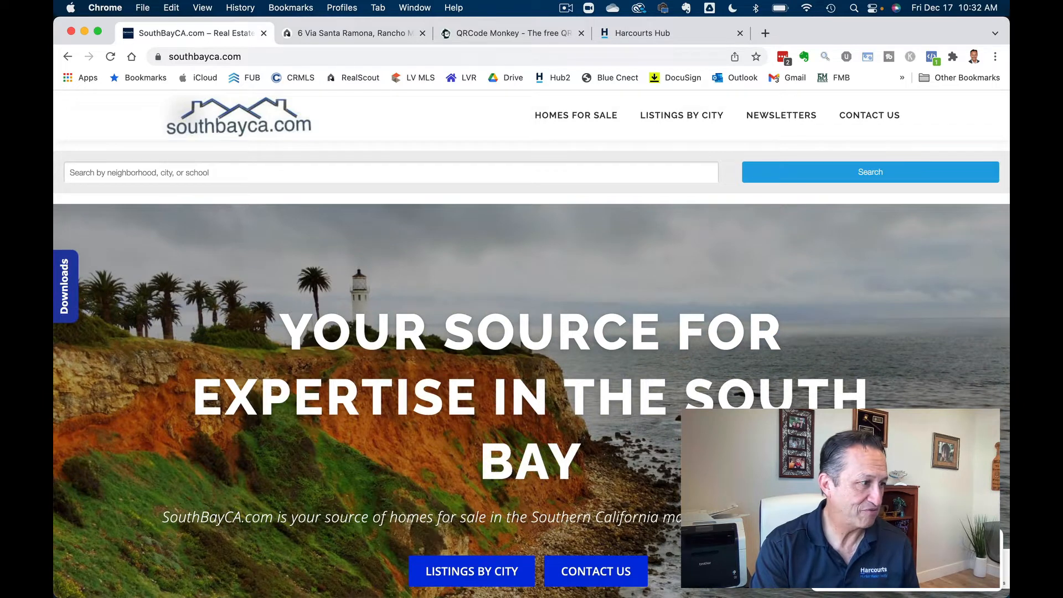
key("super+Tab")
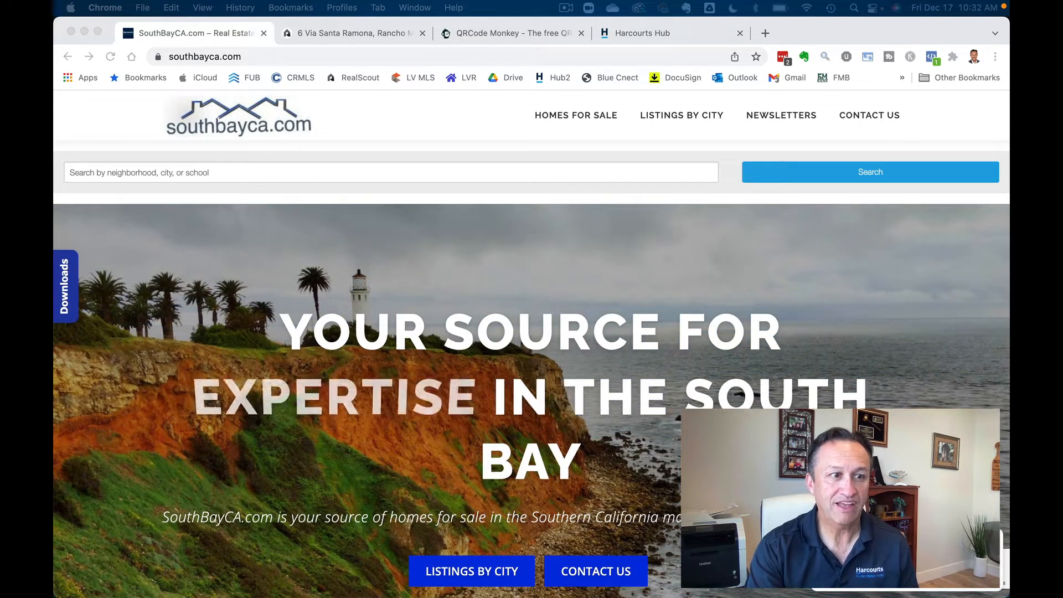
left_click(280, 176)
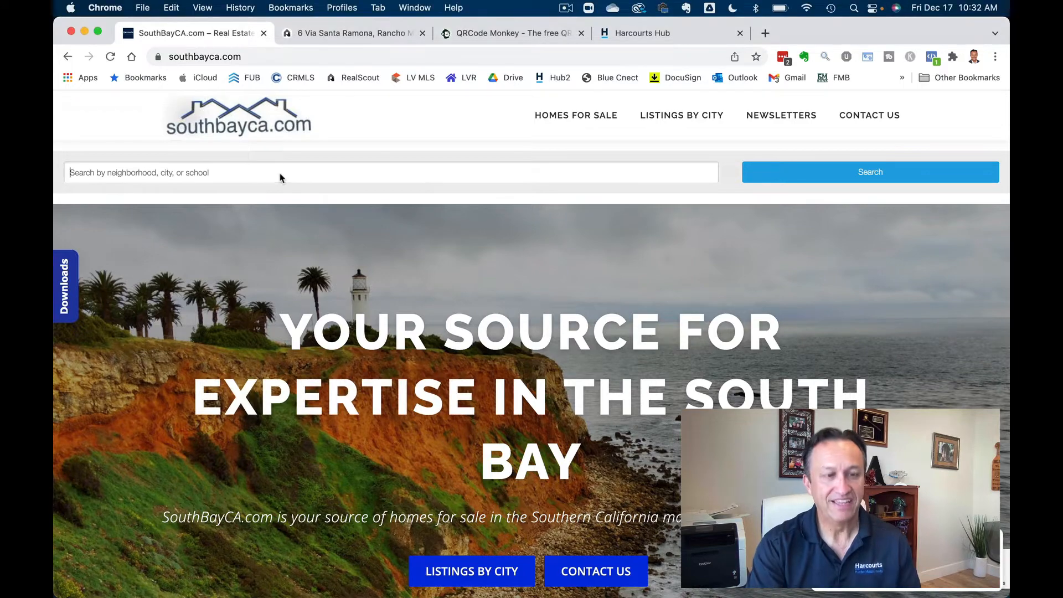
type("PV21237099")
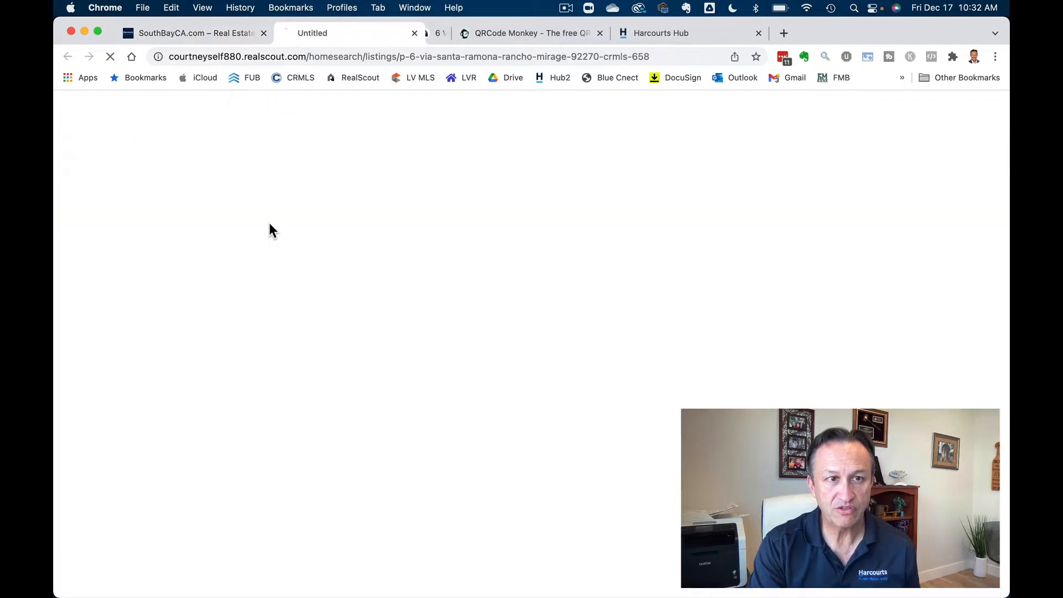
left_click(269, 223)
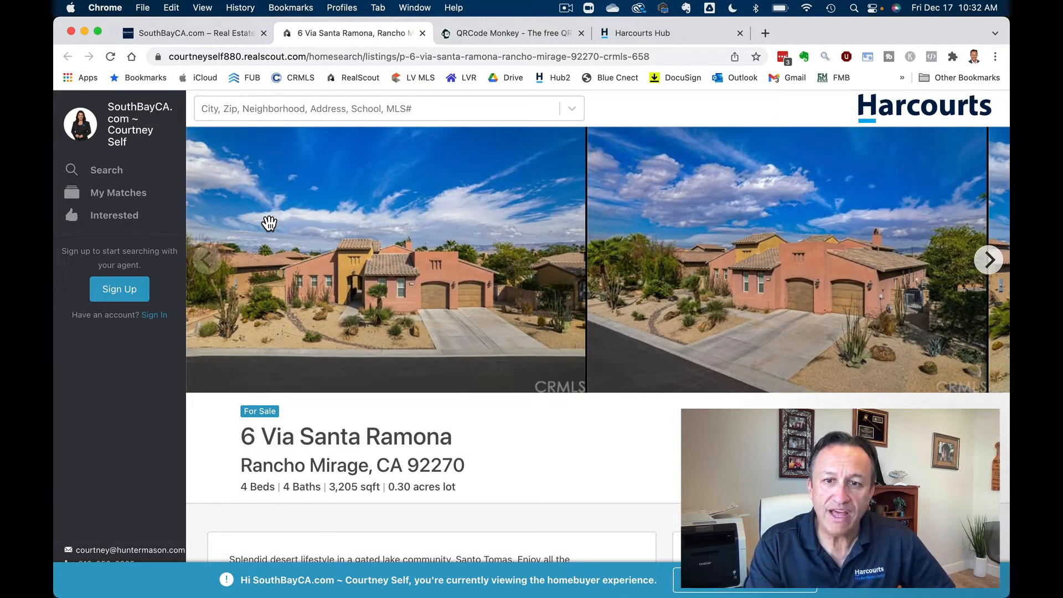
scroll(462, 265, "down", 5)
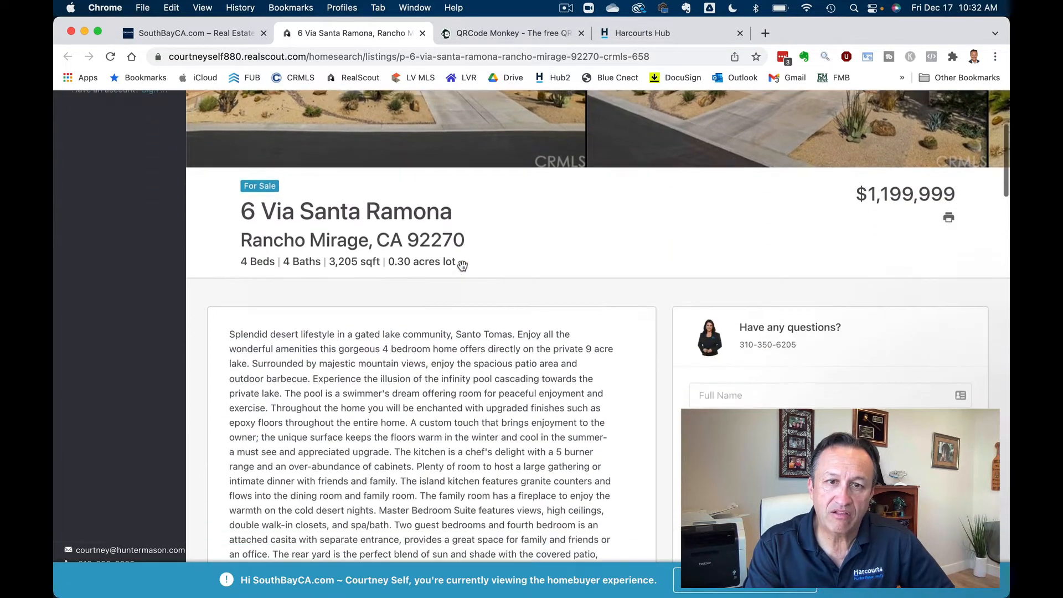
scroll(462, 266, "up", 6)
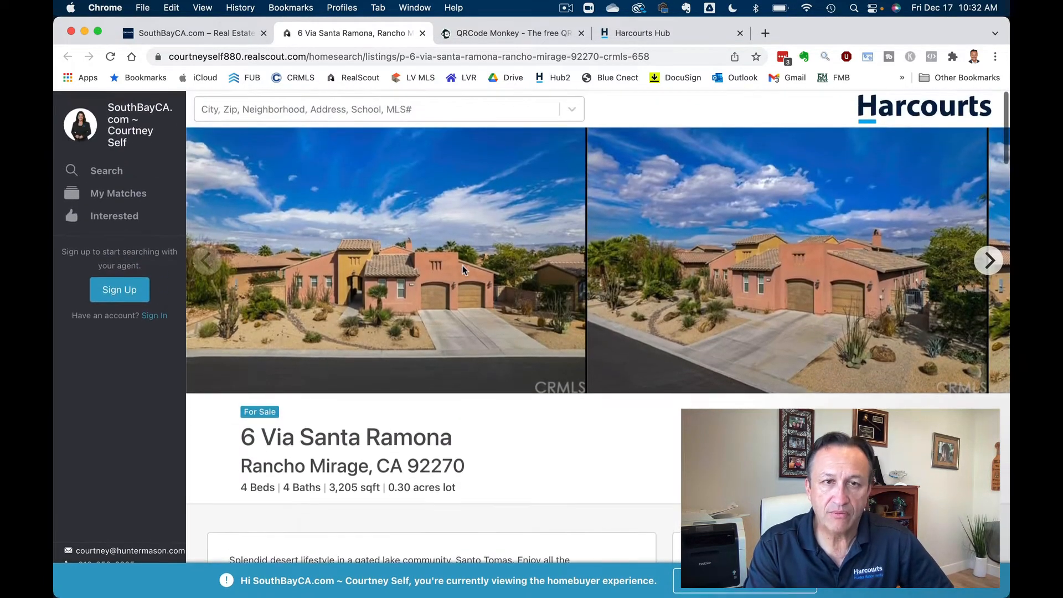
scroll(463, 265, "down", 2)
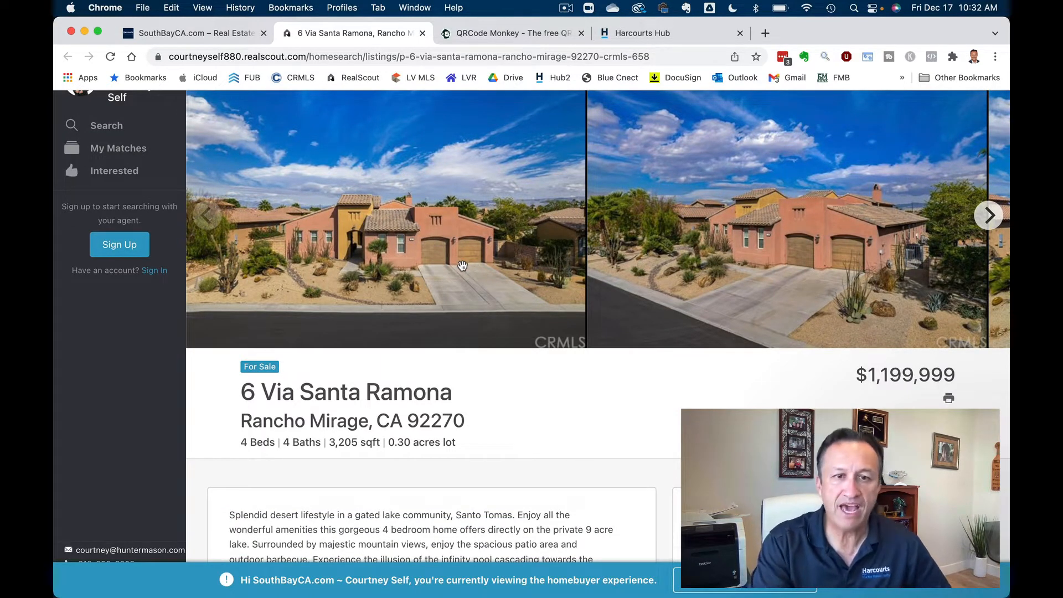
scroll(462, 265, "down", 8)
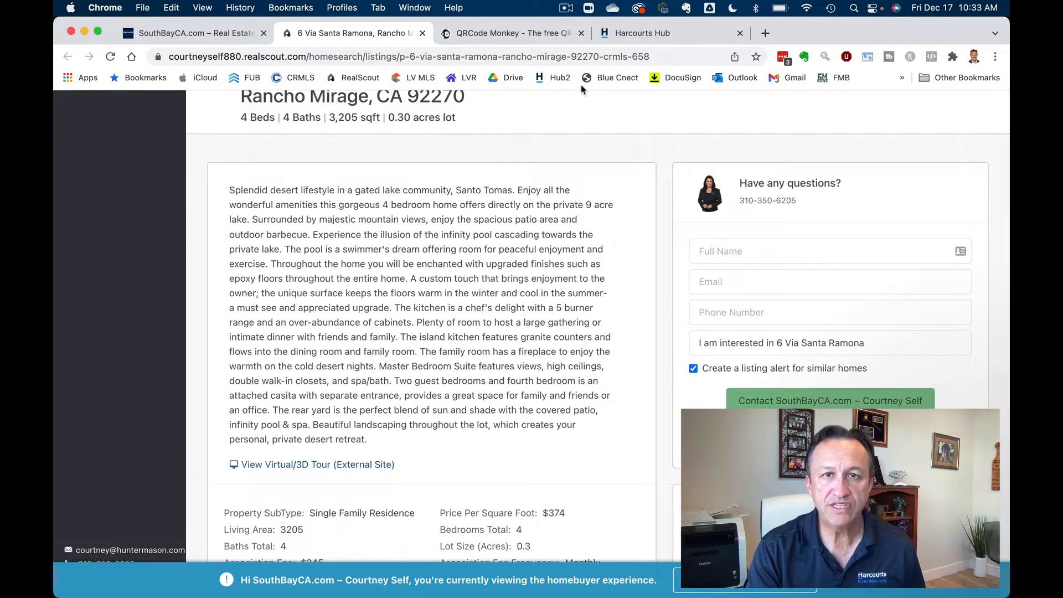
left_click(623, 56)
key("super+c")
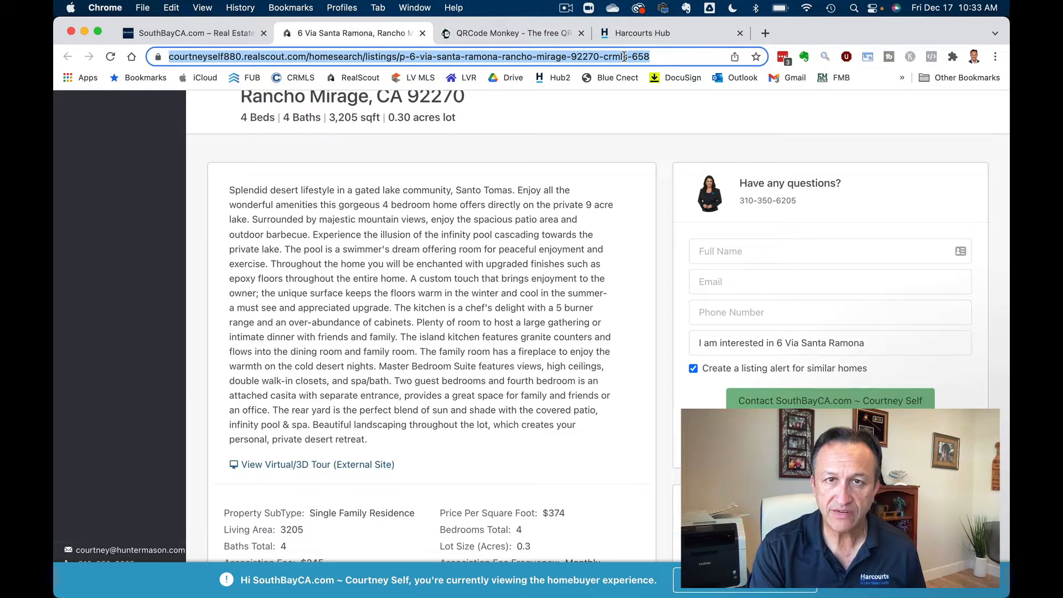
- Copy the RealScout listing's web address and switch to the QRCode Monkey generator
right_click(623, 56)
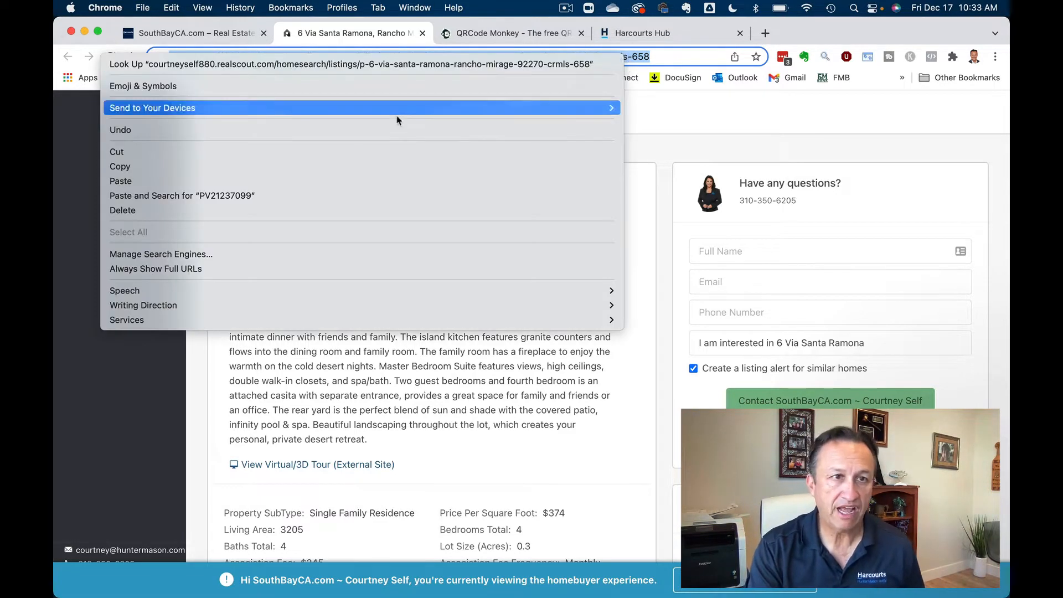
left_click(337, 166)
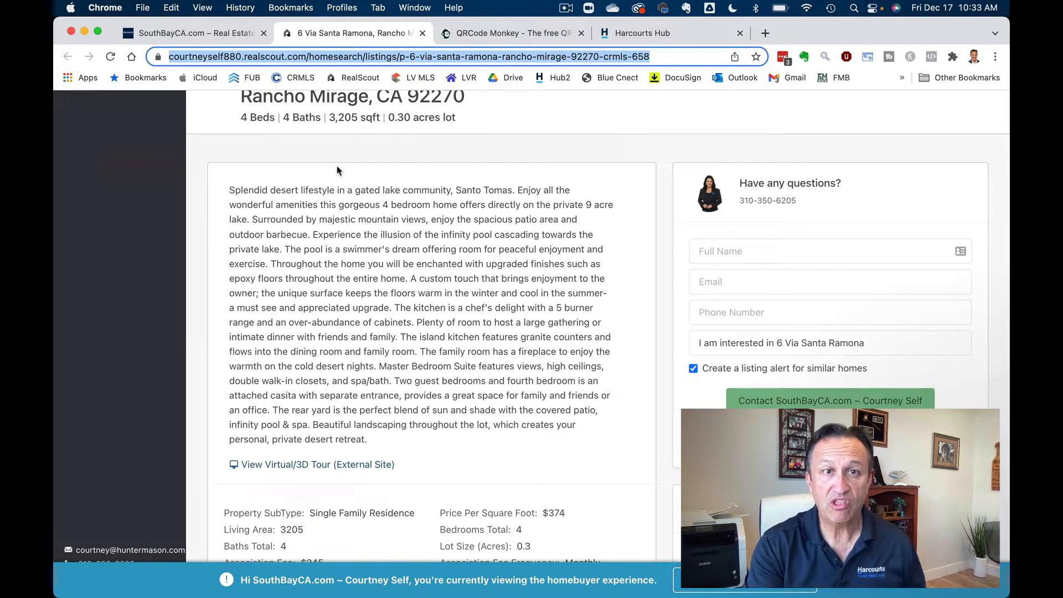
left_click(510, 35)
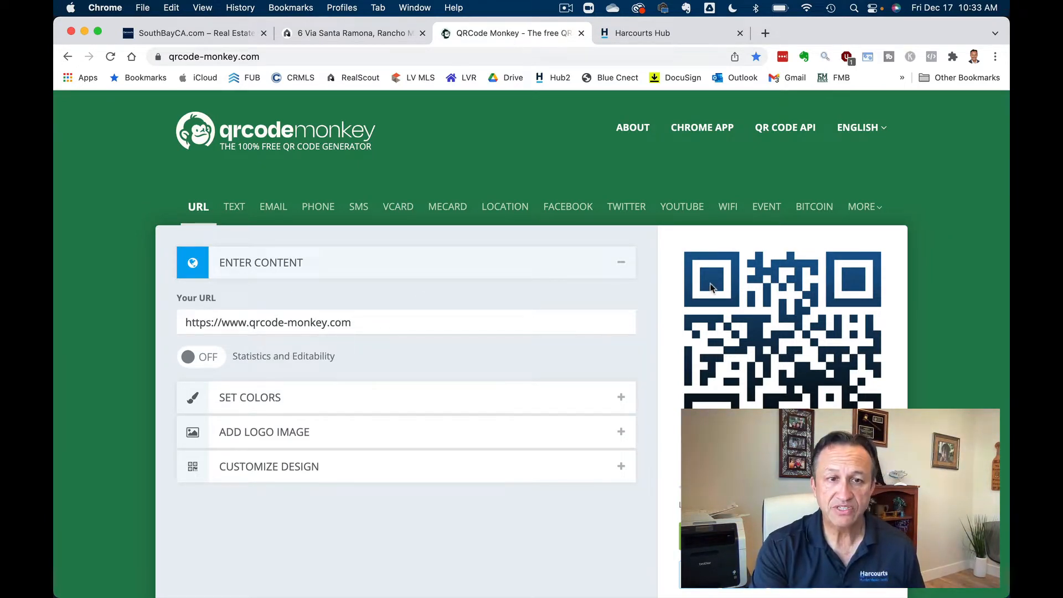
- Replace the sample URL with the listing address and create the QR code
scroll(735, 306, "down", 3)
scroll(736, 306, "up", 2)
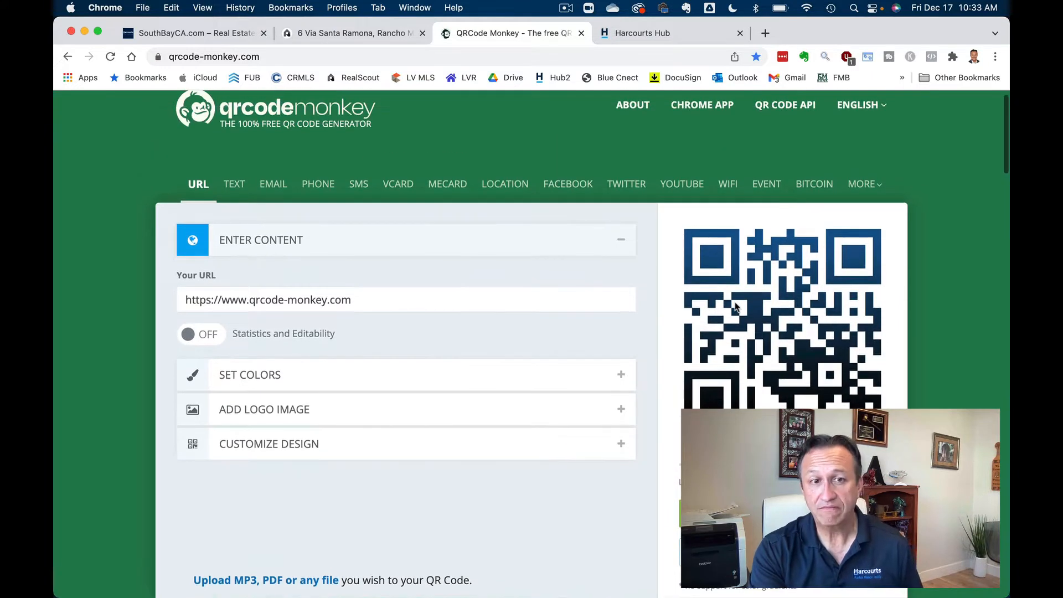
scroll(736, 306, "down", 1)
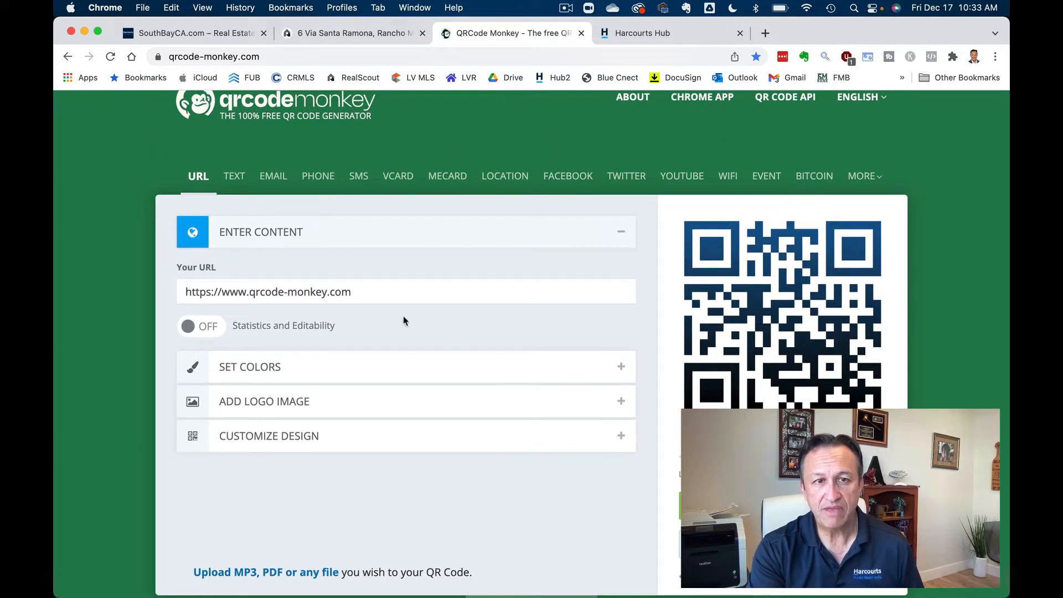
left_click(426, 285)
key("super+a")
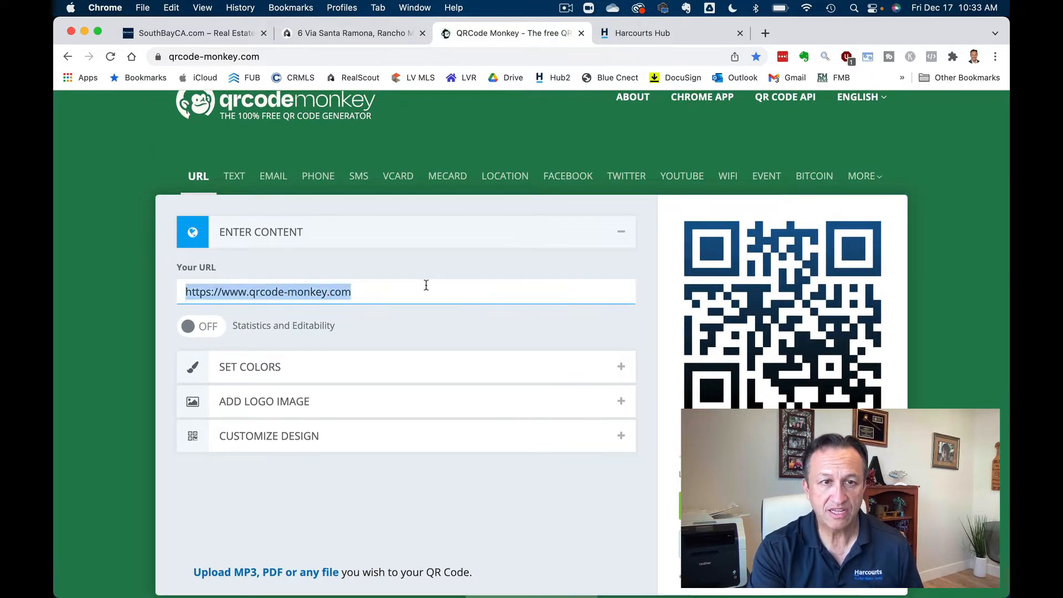
key("BackSpace")
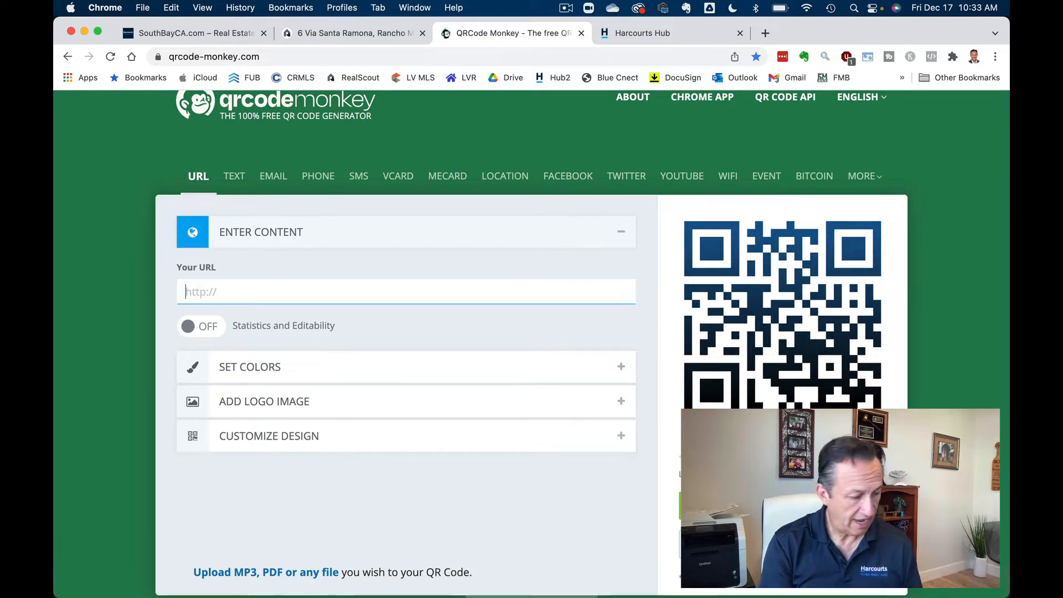
key("super+v")
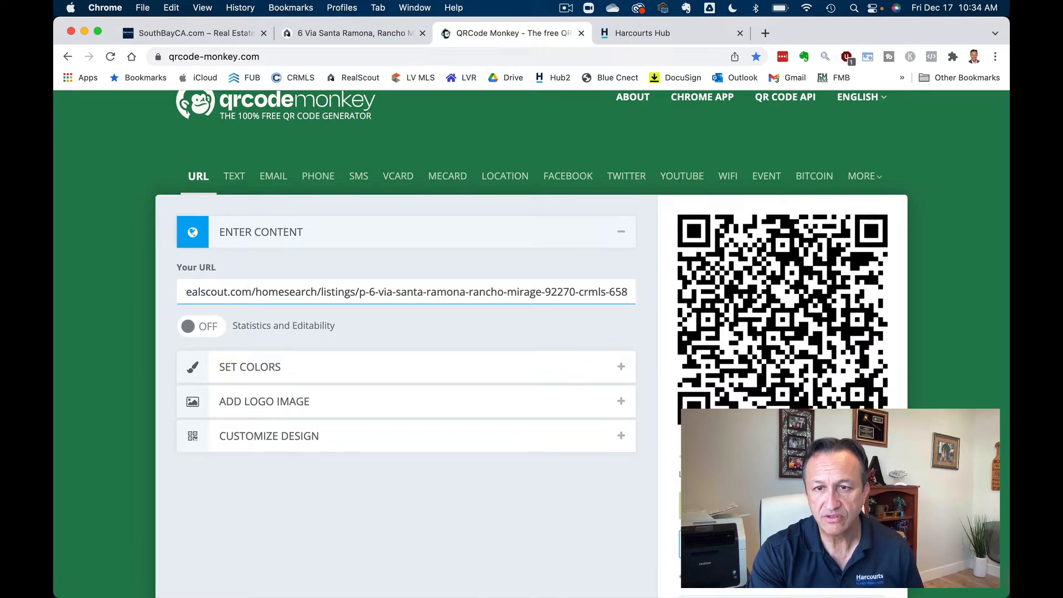
left_click(727, 506)
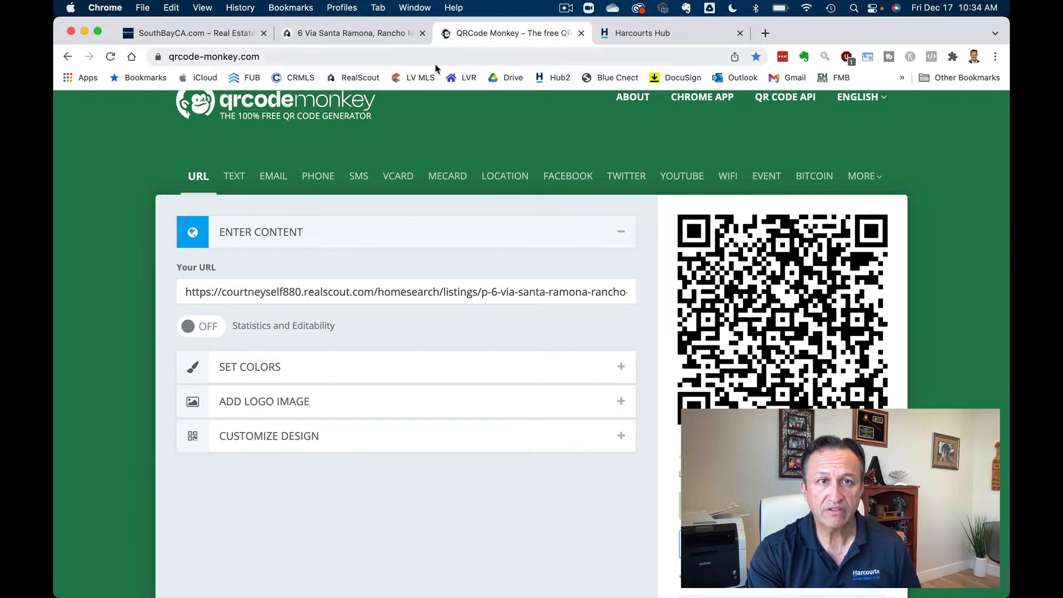
- Download the QR code as PNG and open qr-code (7).png
left_click(369, 37)
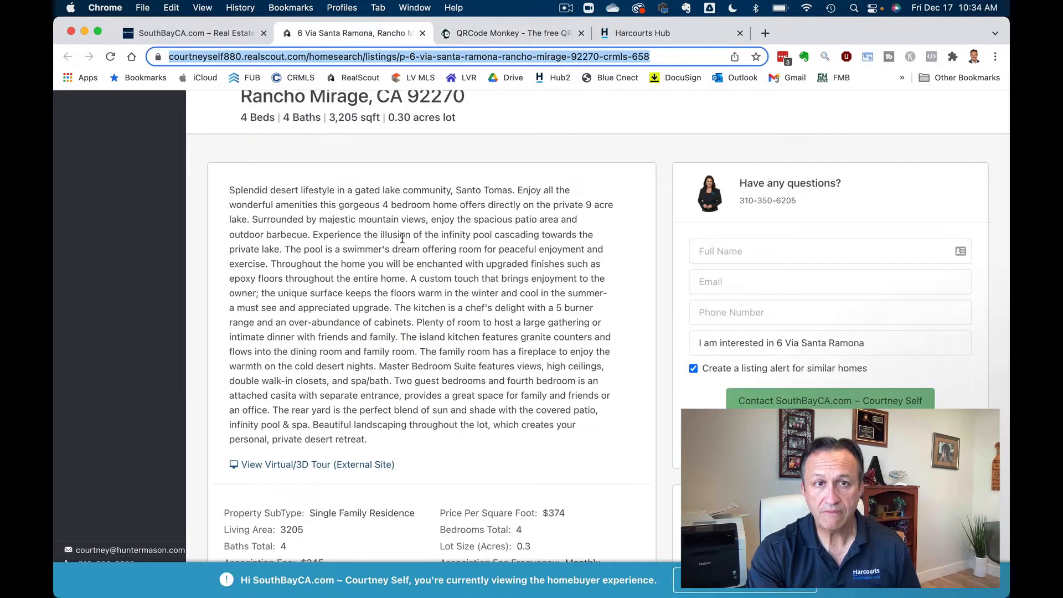
scroll(402, 238, "up", 7)
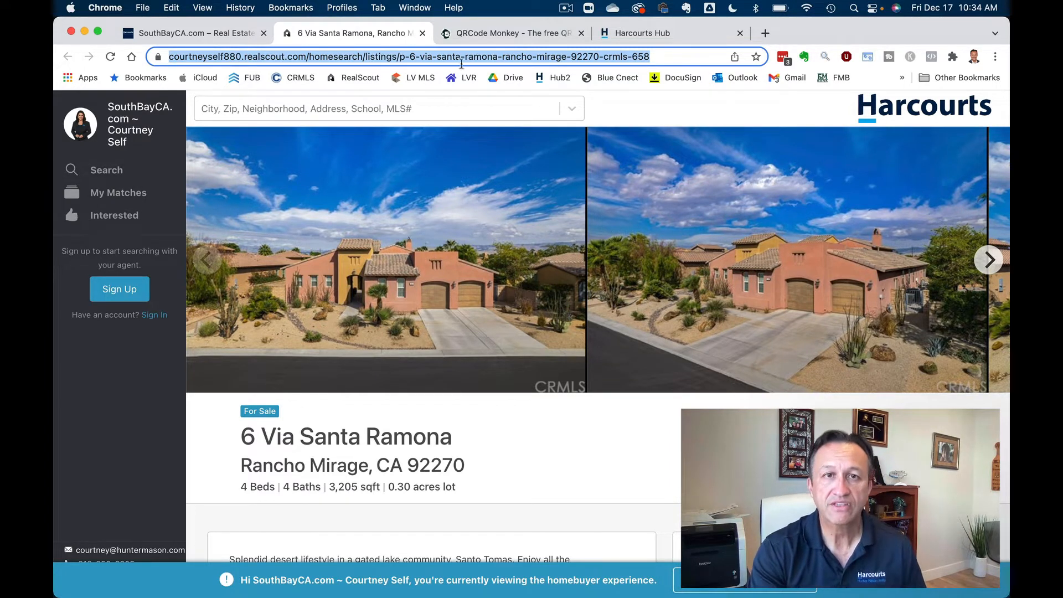
left_click(506, 35)
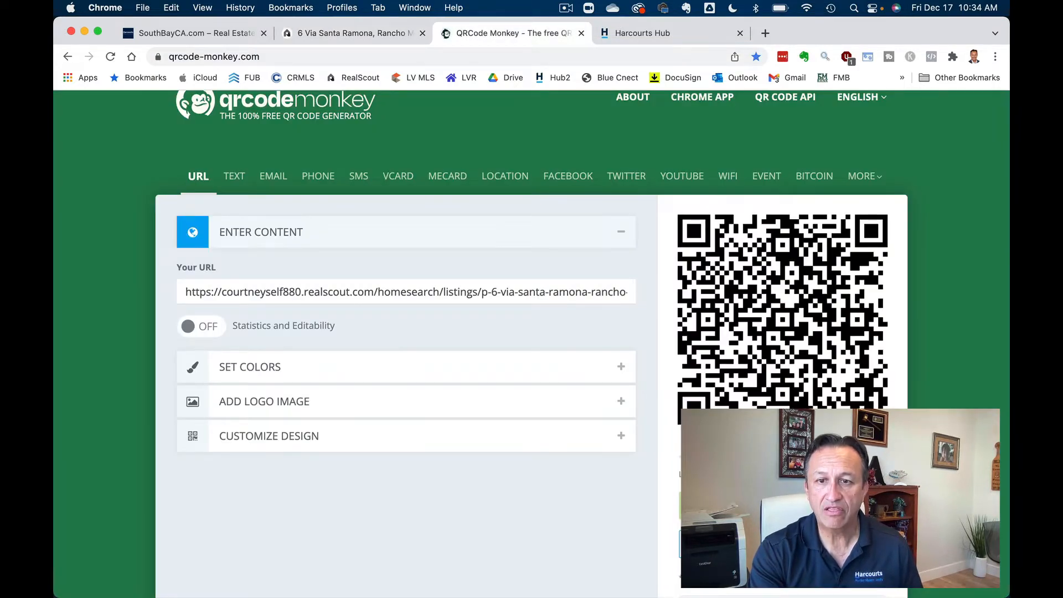
left_click(835, 505)
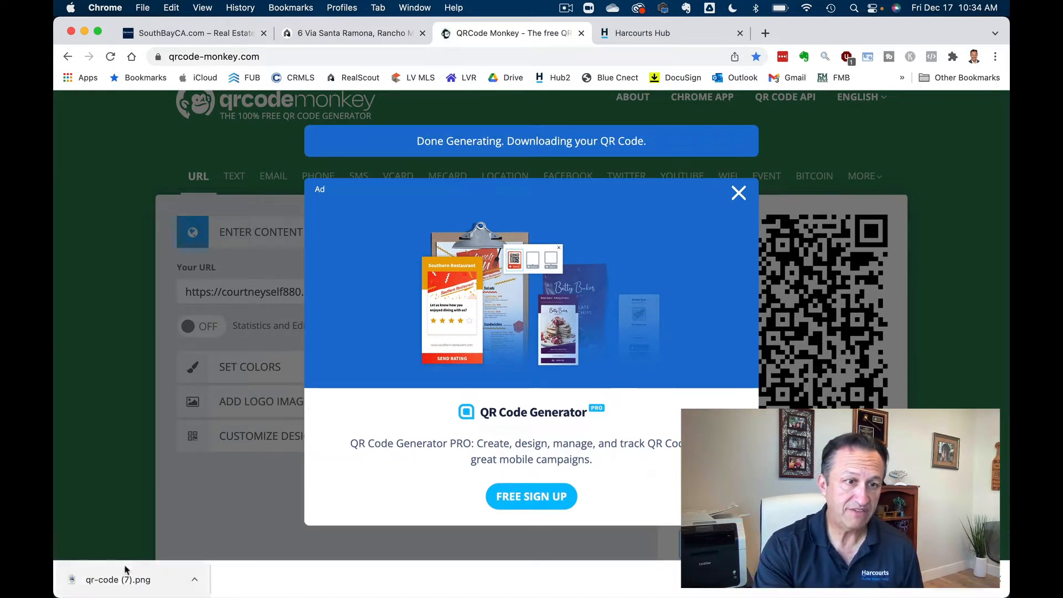
left_click(163, 579)
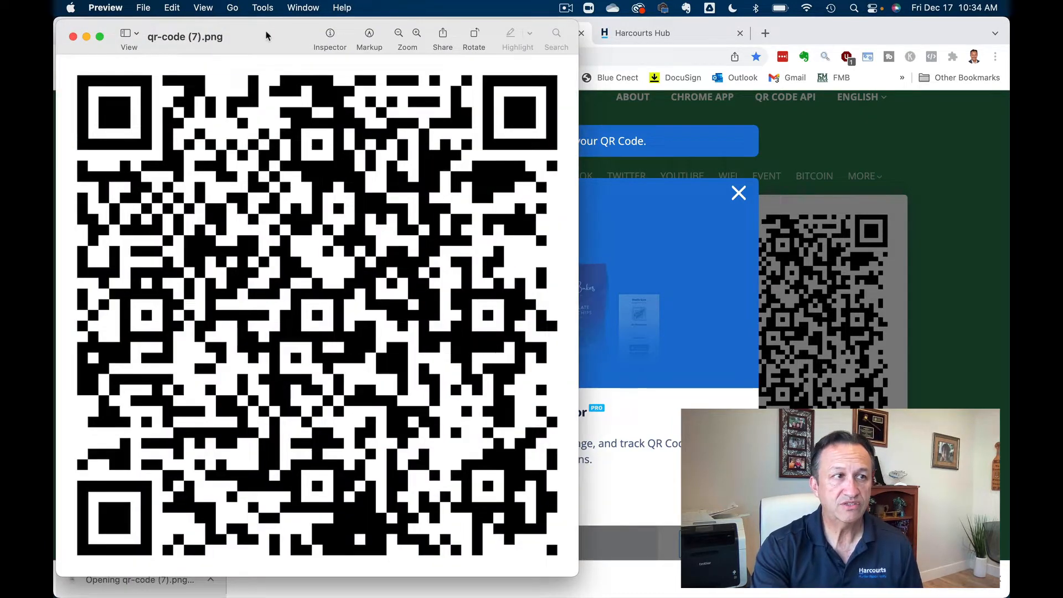
key("super+w")
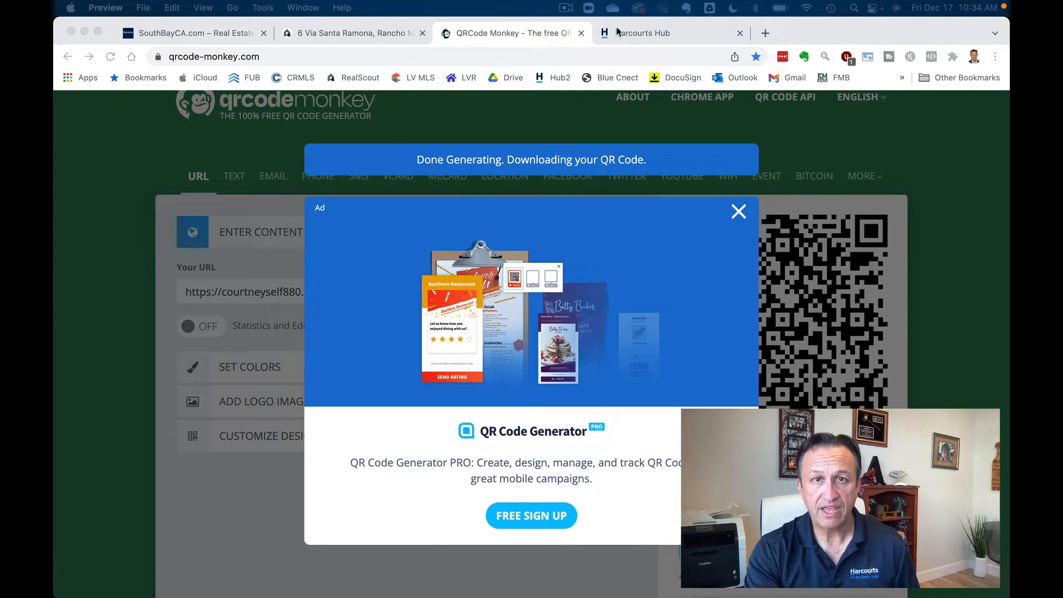
- Switch to Harcourts Hub and look over the home page with the Christmas Outback banner
left_click(685, 32)
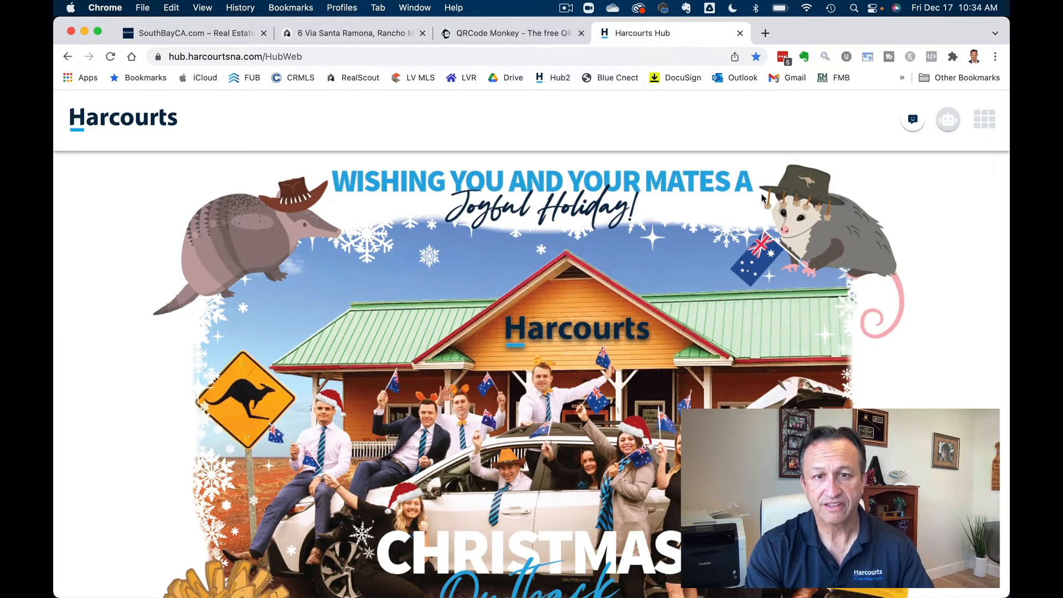
scroll(763, 199, "down", 2)
scroll(762, 198, "up", 1)
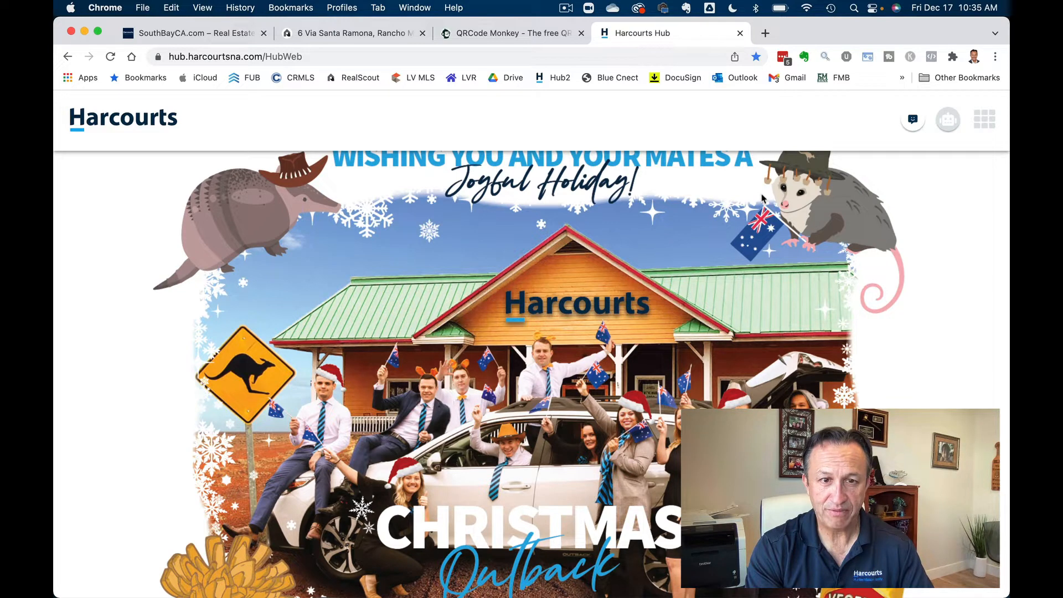
scroll(762, 197, "down", 2)
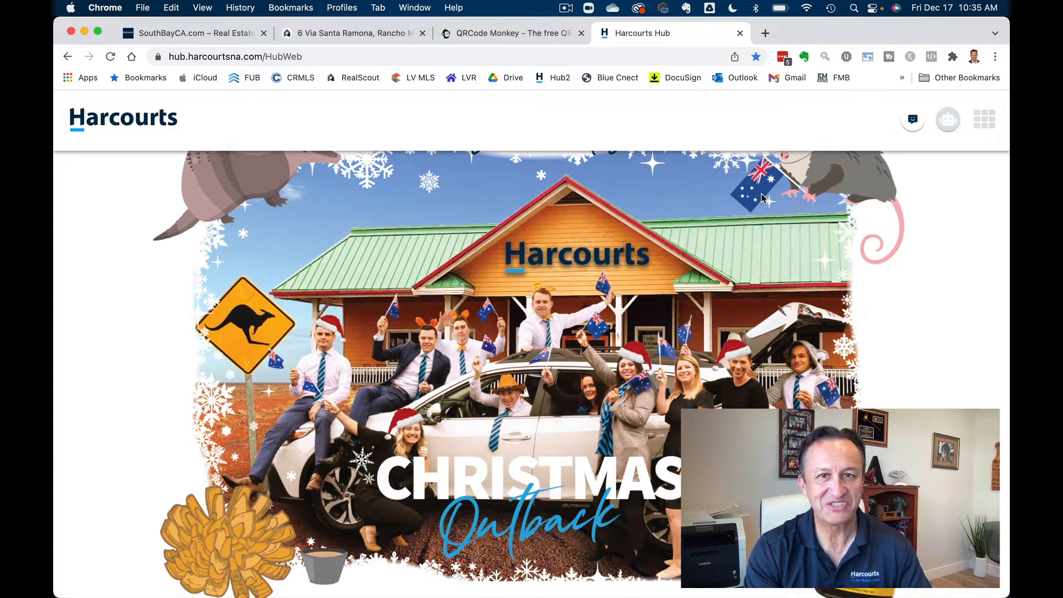
scroll(762, 195, "up", 2)
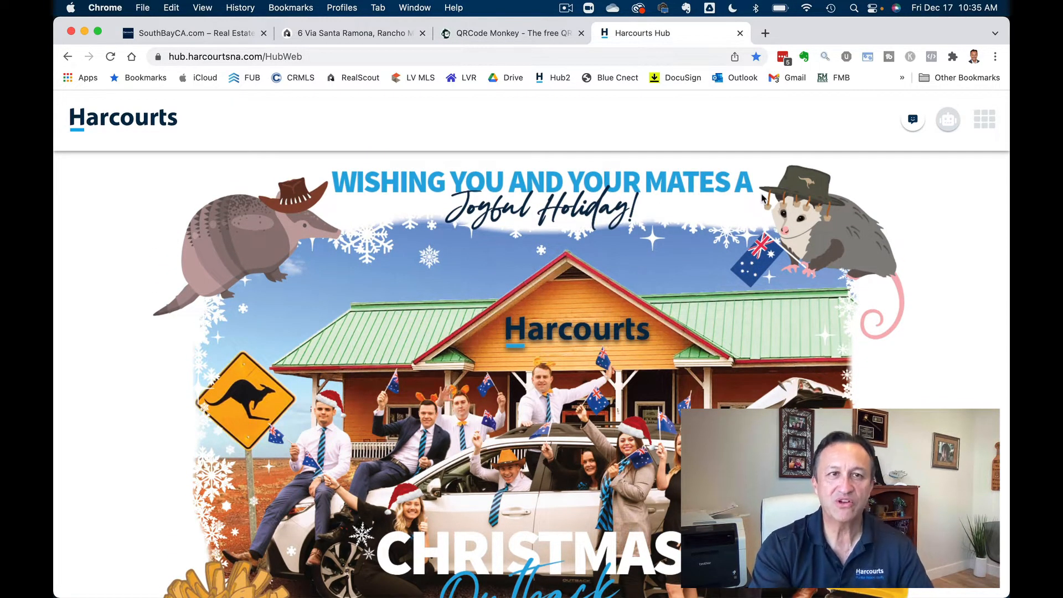
- Open Harcourts Studio from the Hub's Marketing menu, then close that tab and the menus
left_click(985, 120)
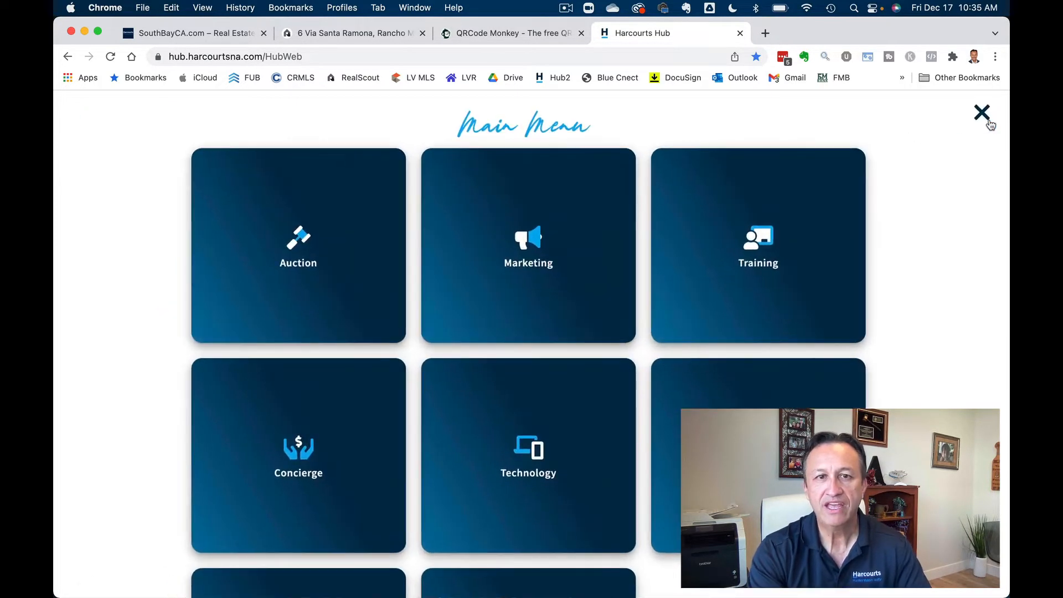
left_click(530, 272)
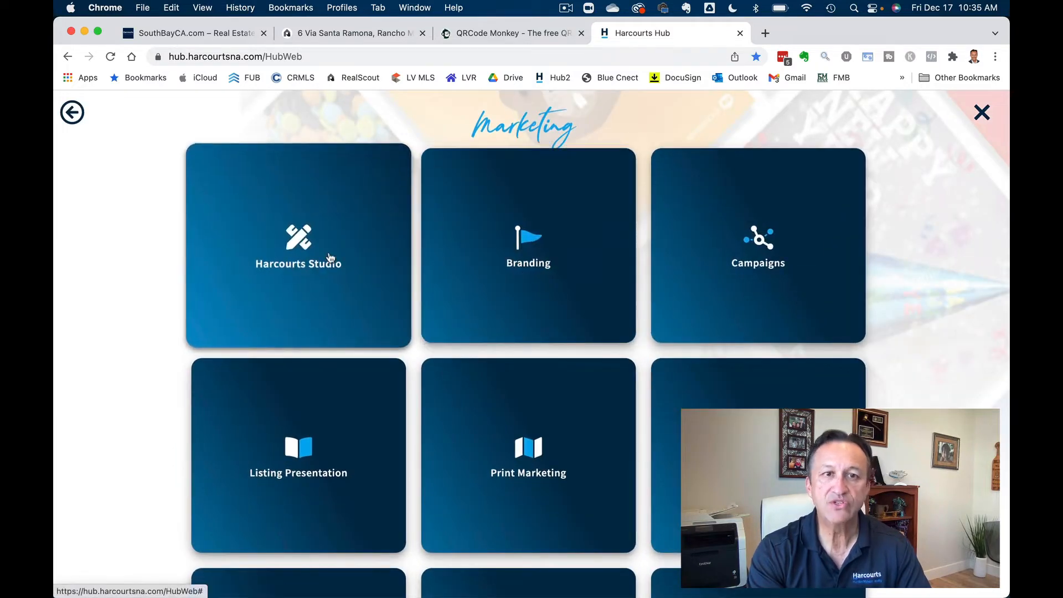
left_click(331, 257)
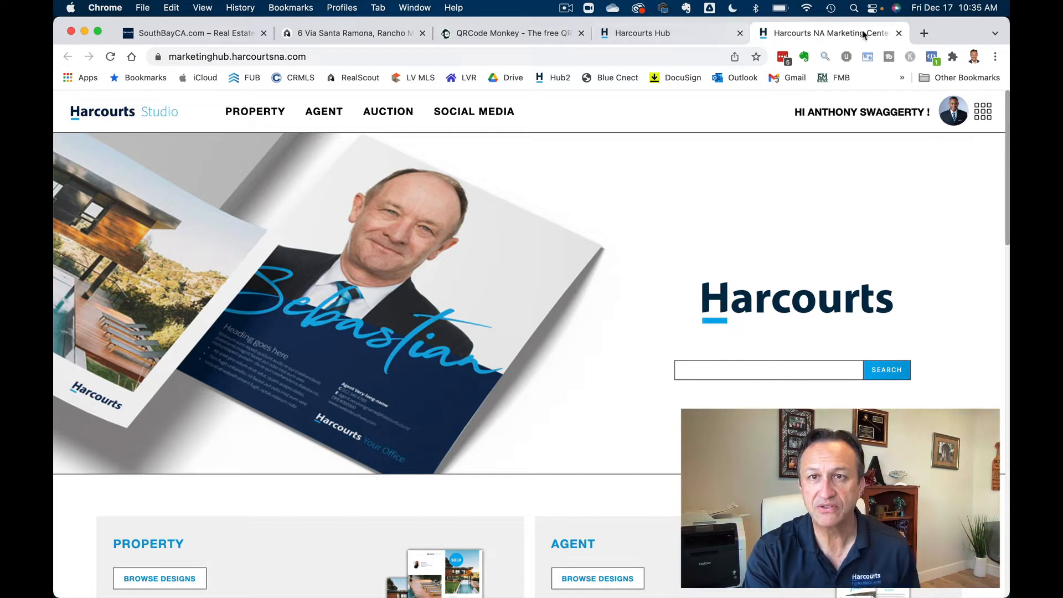
left_click(899, 34)
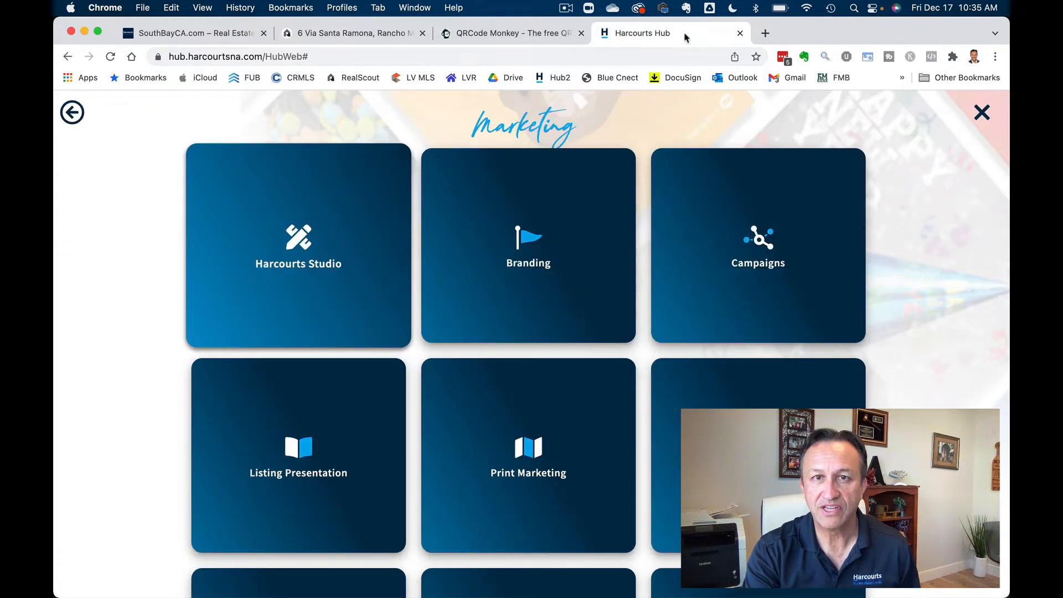
left_click(982, 113)
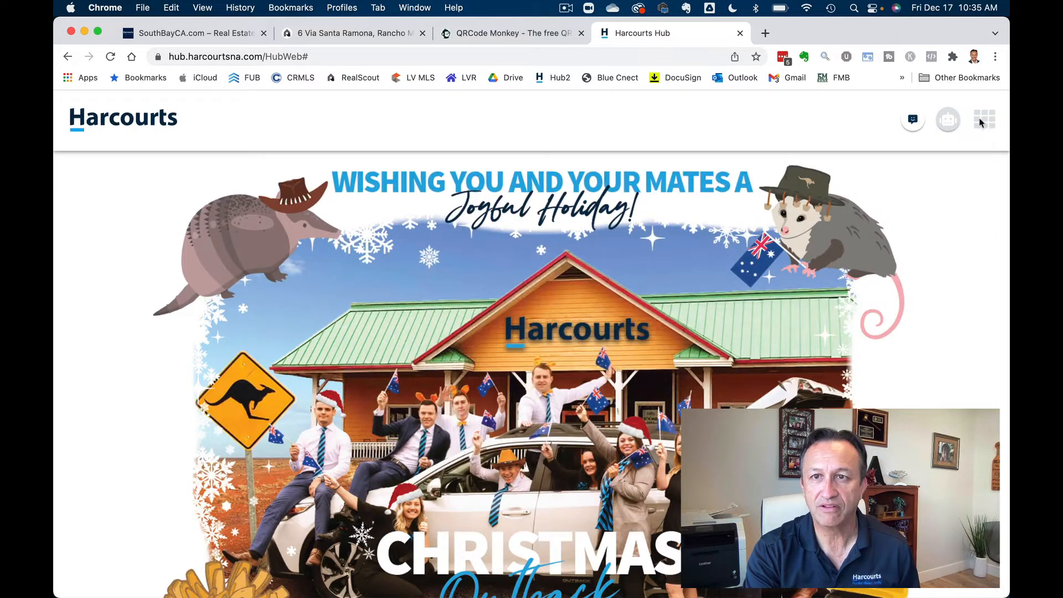
left_click(984, 121)
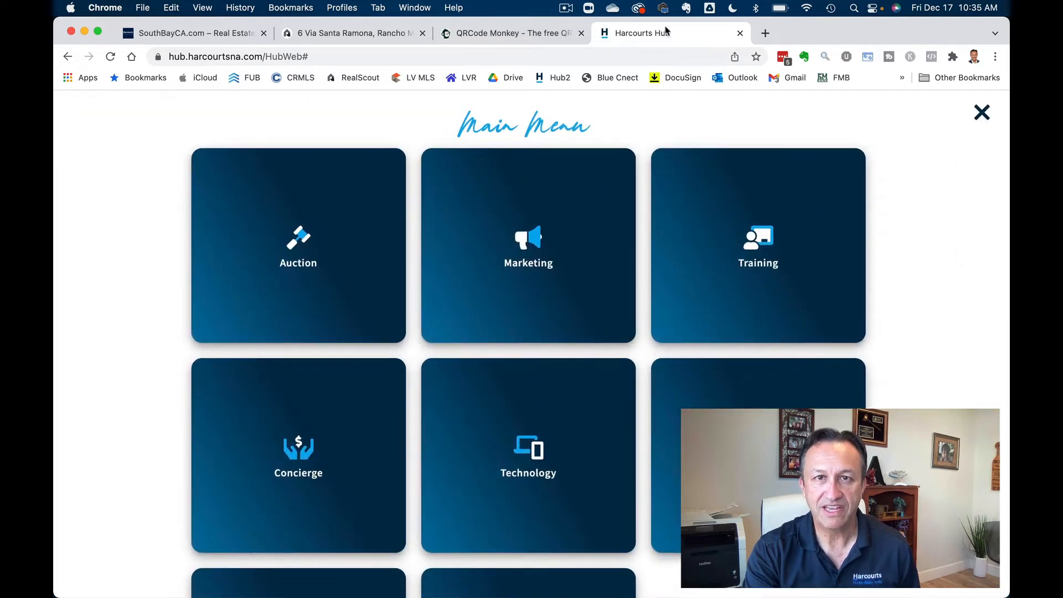
left_click(982, 113)
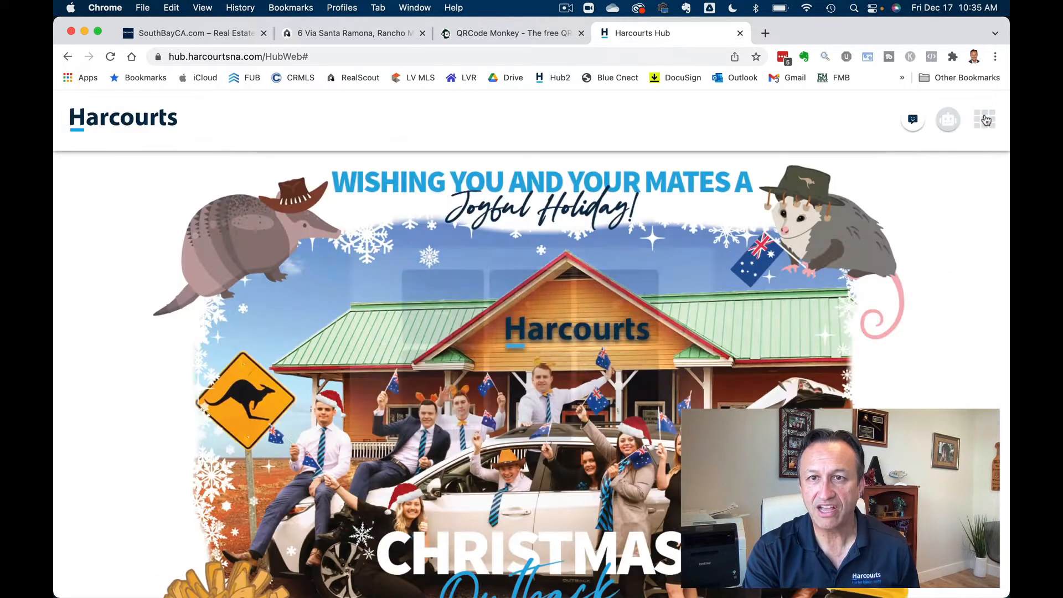
- Sign out of the Hub and log back in with a different saved LastPass account
left_click(948, 120)
left_click(891, 200)
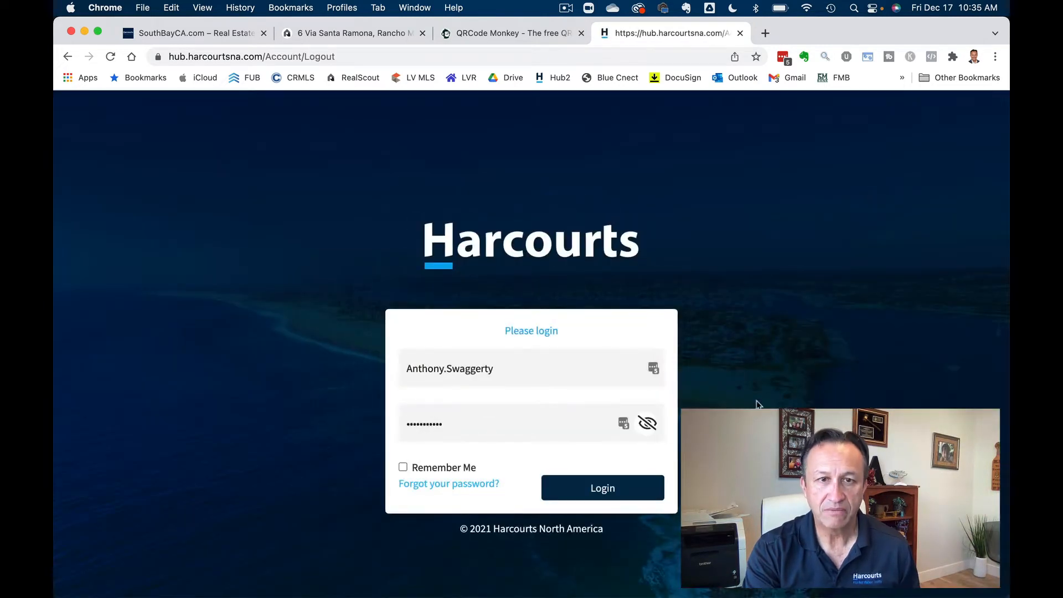
left_click(653, 369)
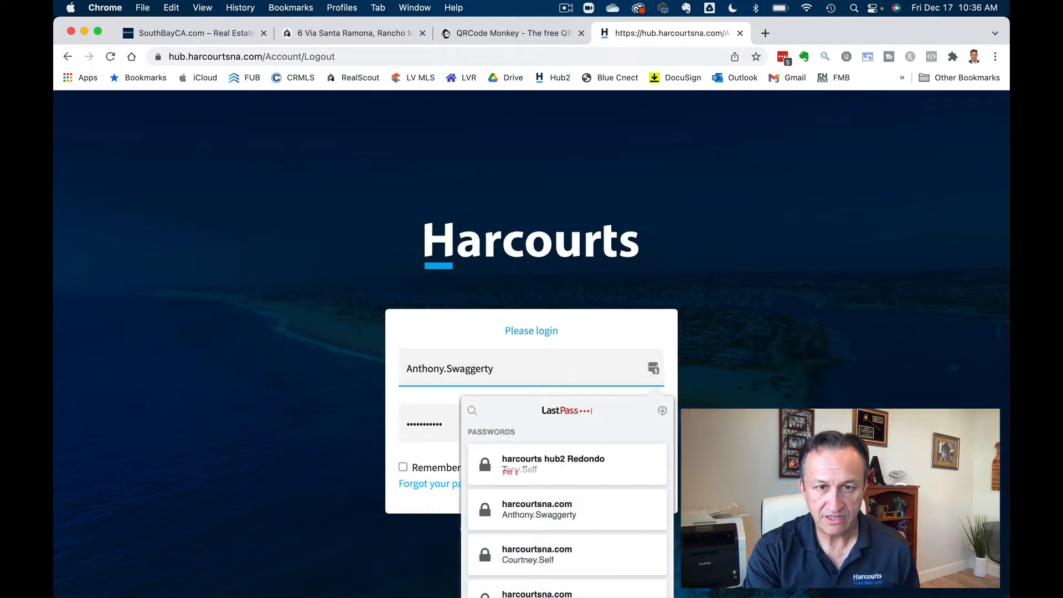
left_click(533, 474)
left_click(605, 488)
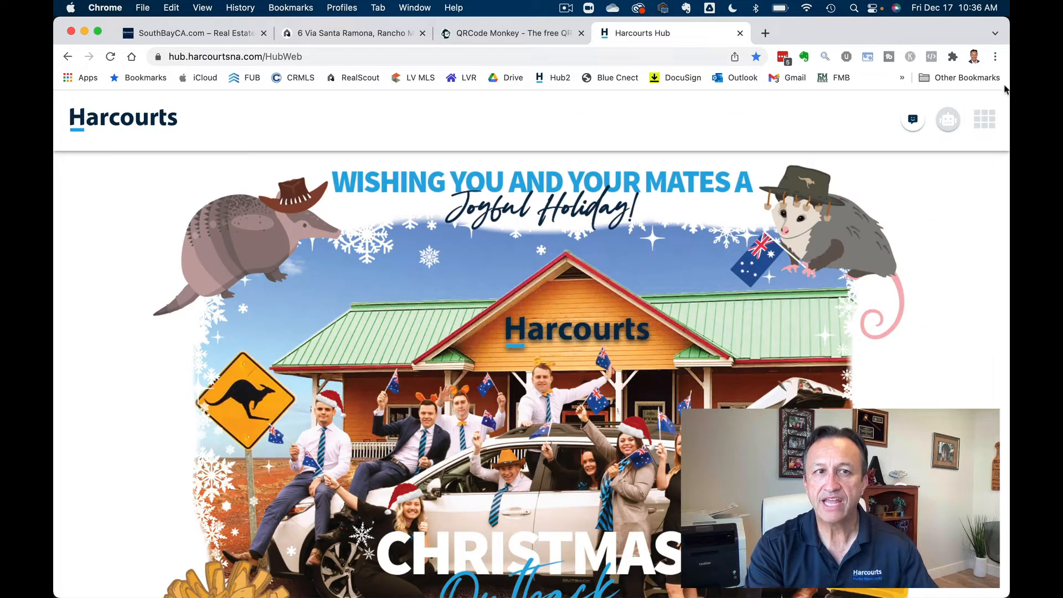
- Reopen Harcourts Studio via Main Menu > Marketing and browse the property designs
left_click(992, 112)
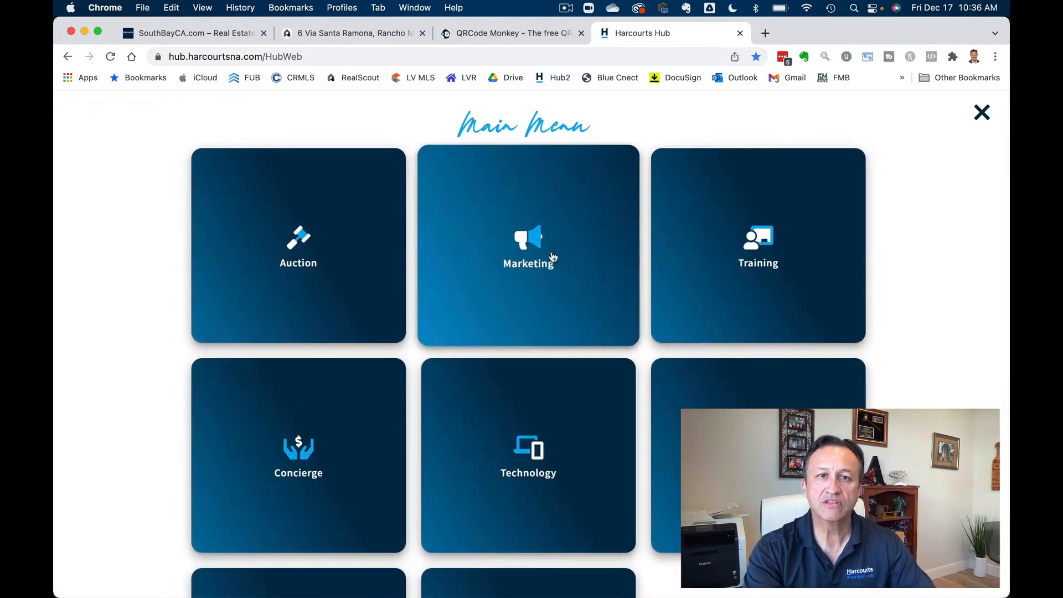
left_click(546, 245)
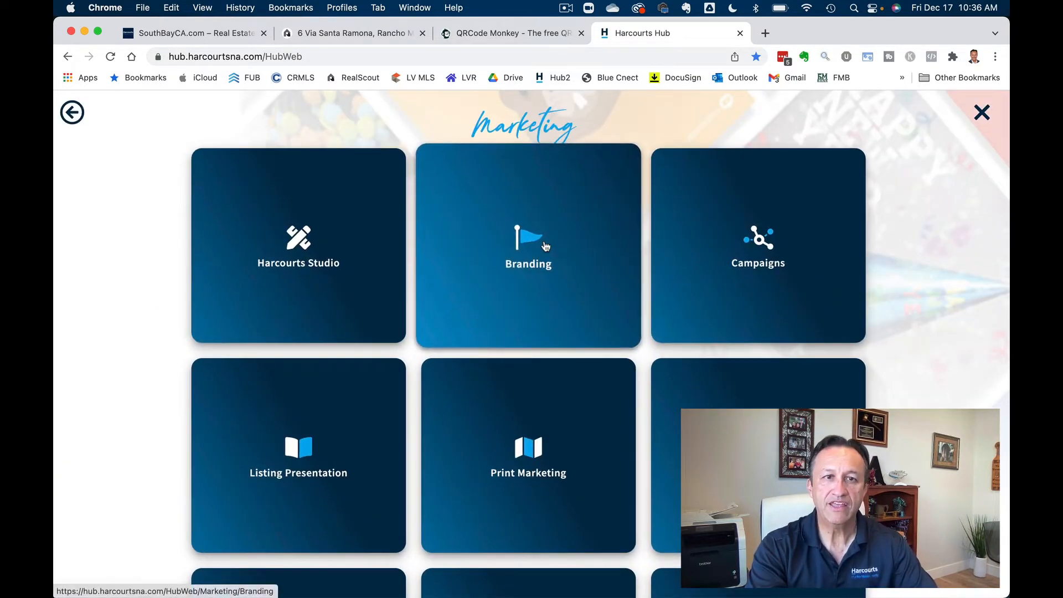
left_click(297, 243)
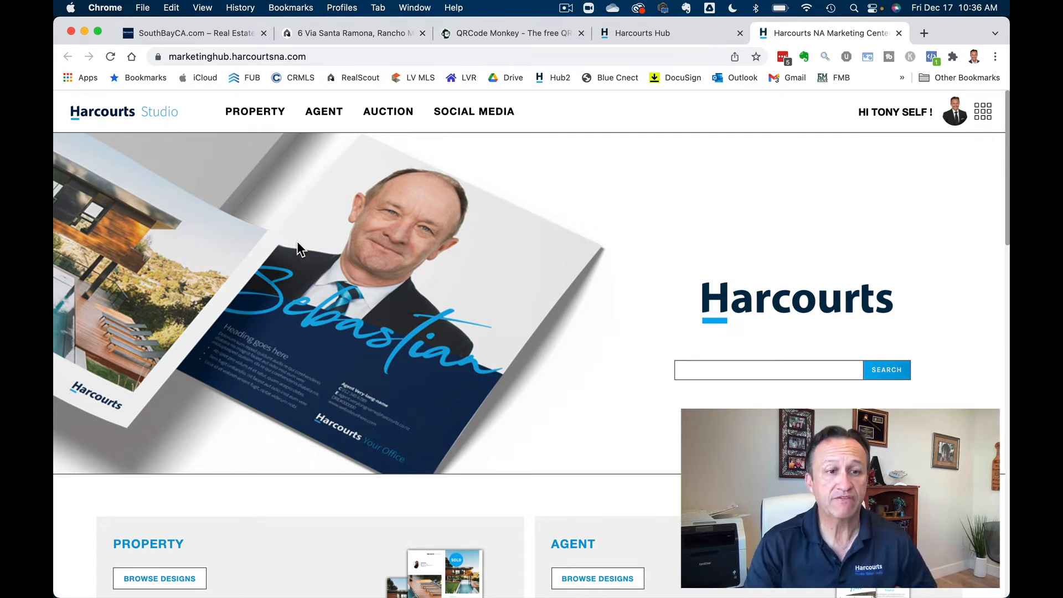
scroll(297, 244, "down", 3)
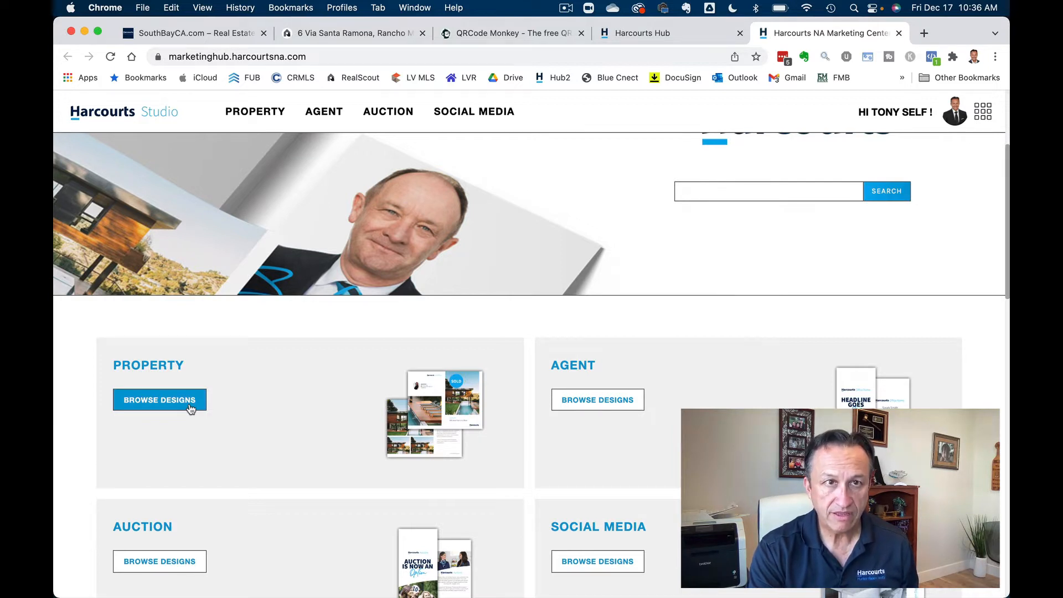
double_click(959, 25)
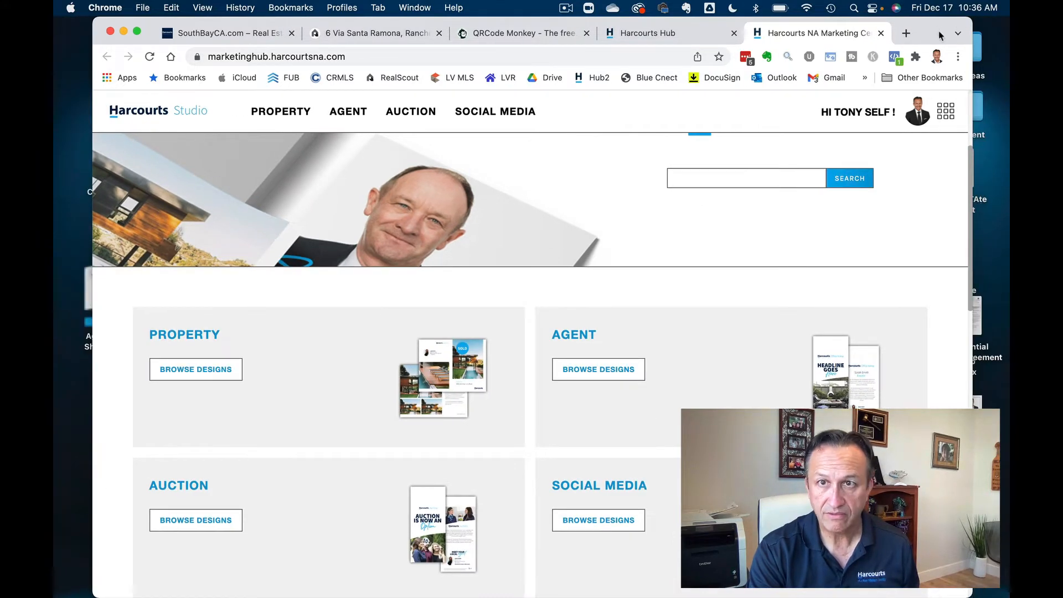
double_click(939, 34)
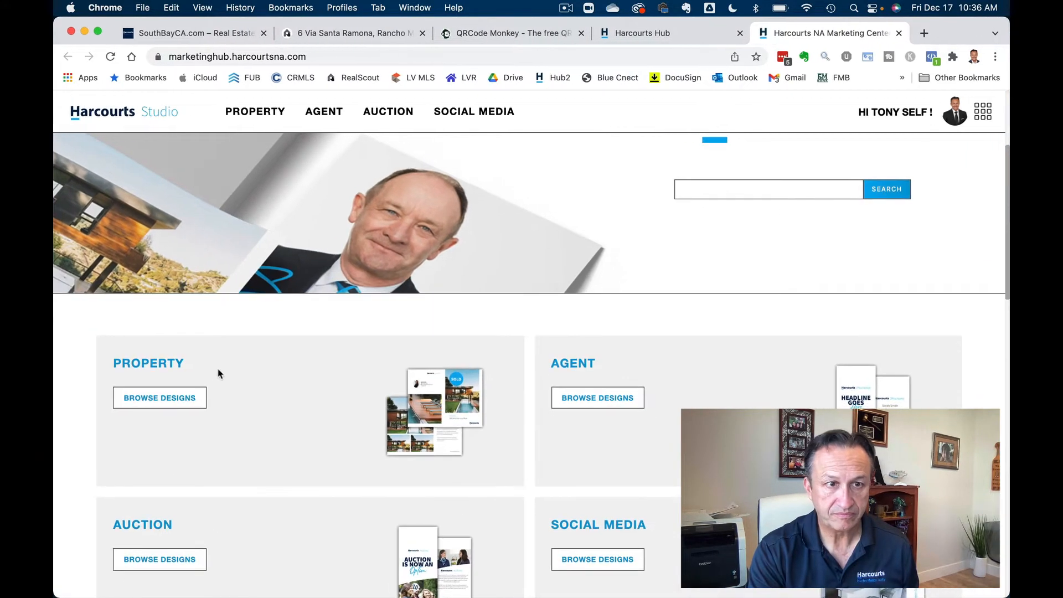
left_click(165, 403)
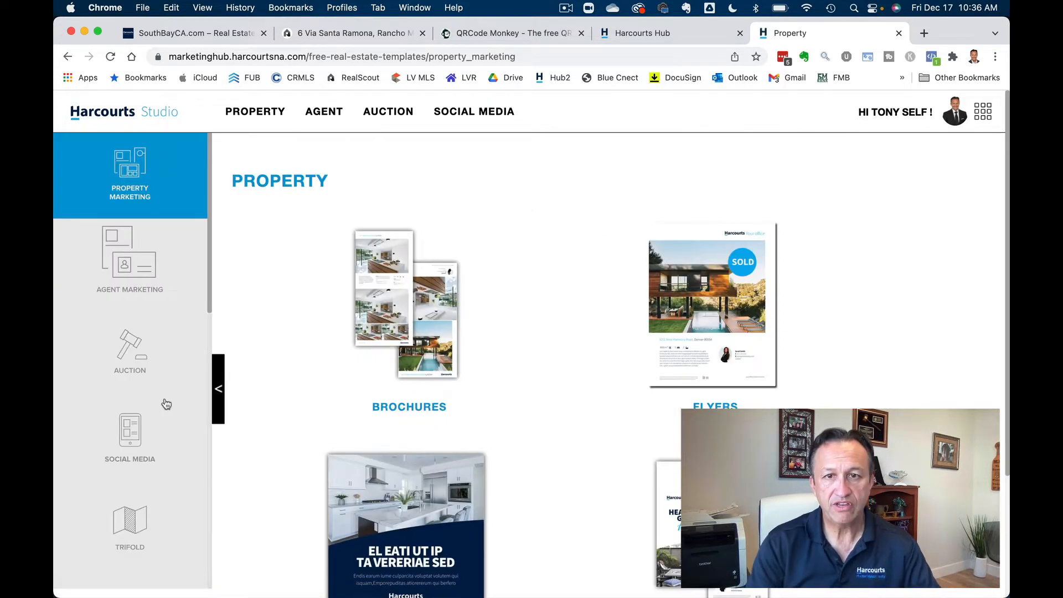
- Edit the 'Property - 8.5x11 - DS Flyer - Portrait - 4 Photo' template from Flyers
left_click(734, 309)
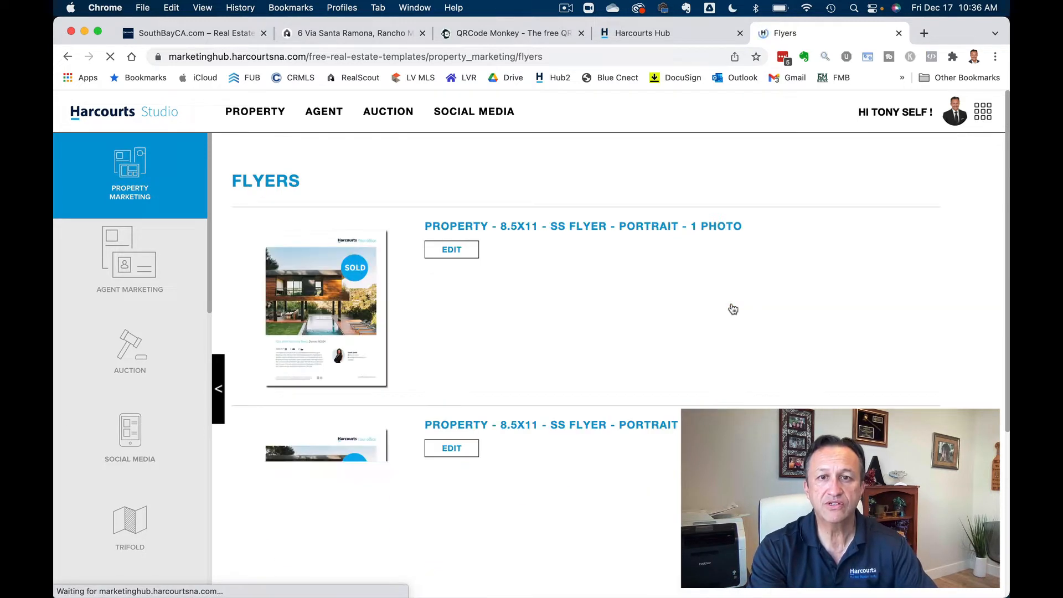
scroll(733, 308, "down", 7)
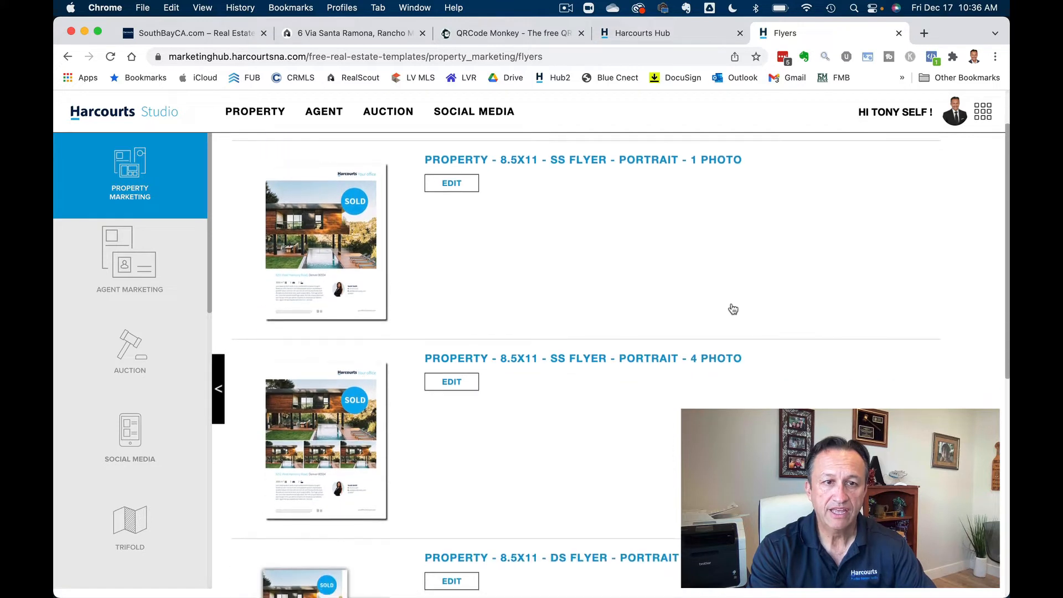
scroll(733, 309, "down", 3)
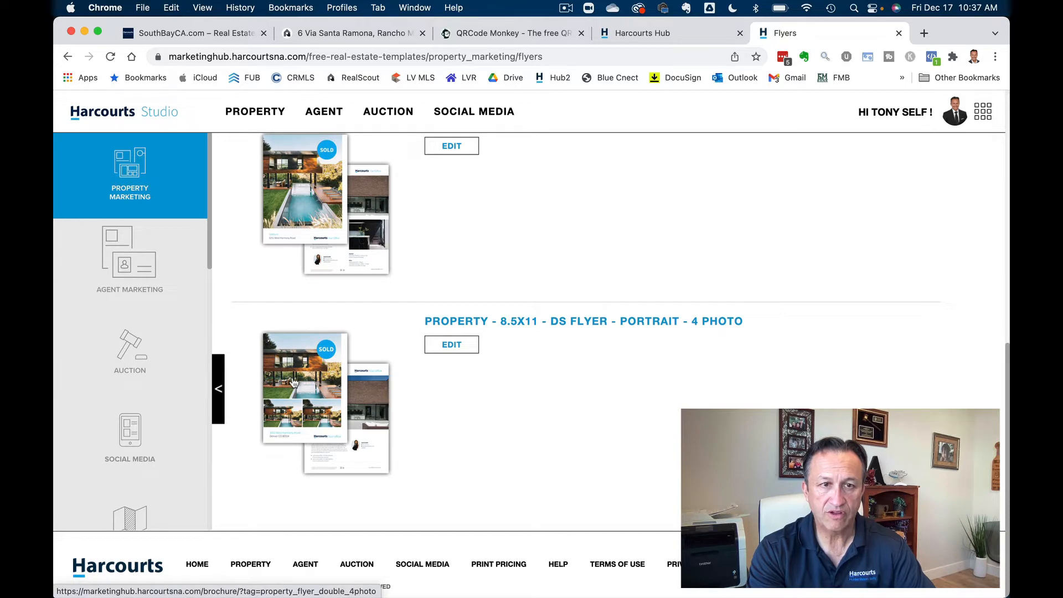
scroll(515, 398, "up", 10)
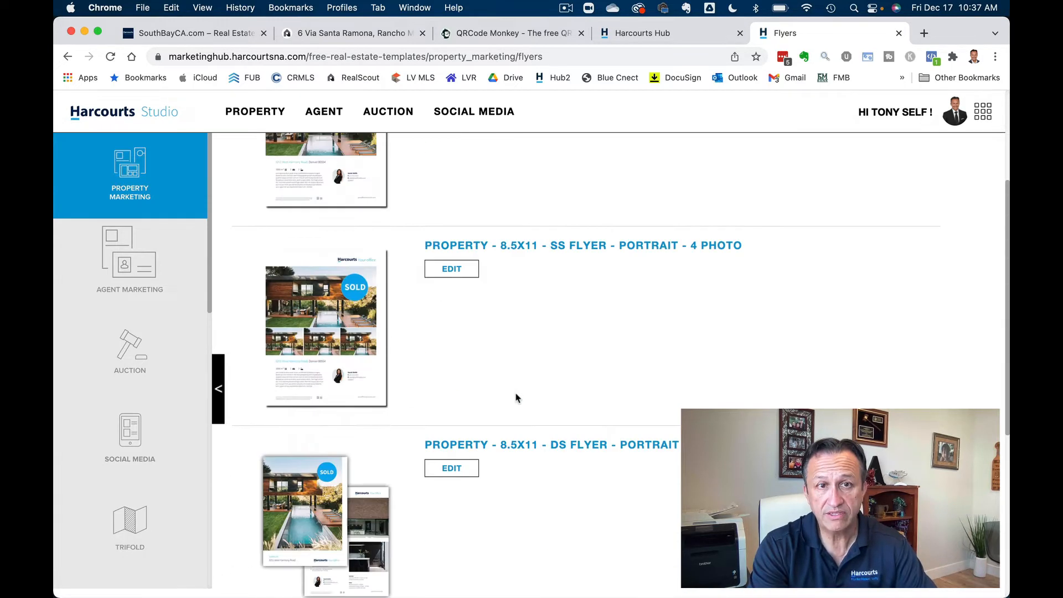
scroll(516, 398, "down", 5)
scroll(517, 398, "down", 3)
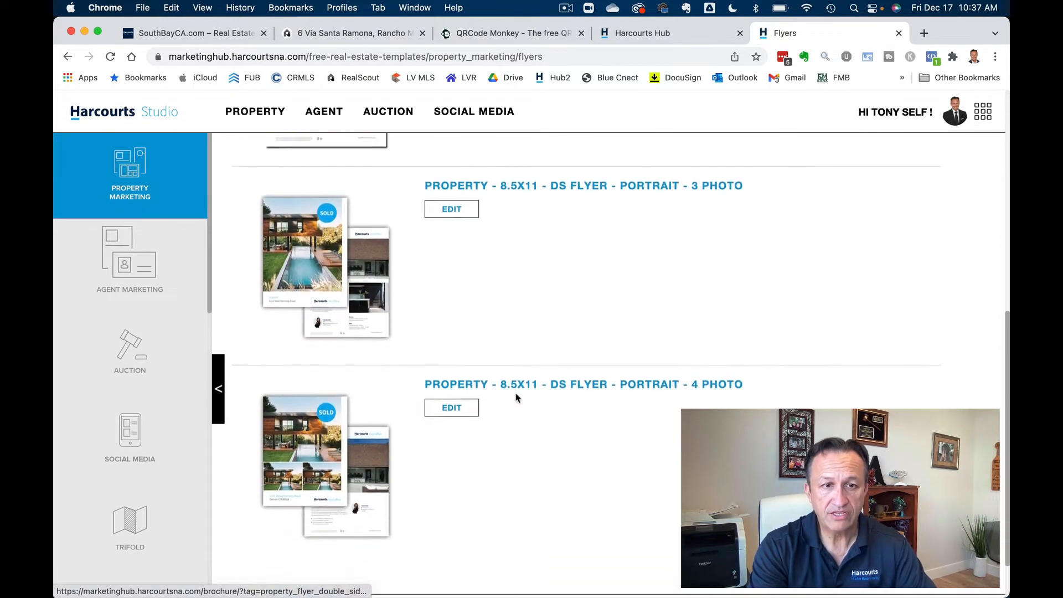
left_click(452, 400)
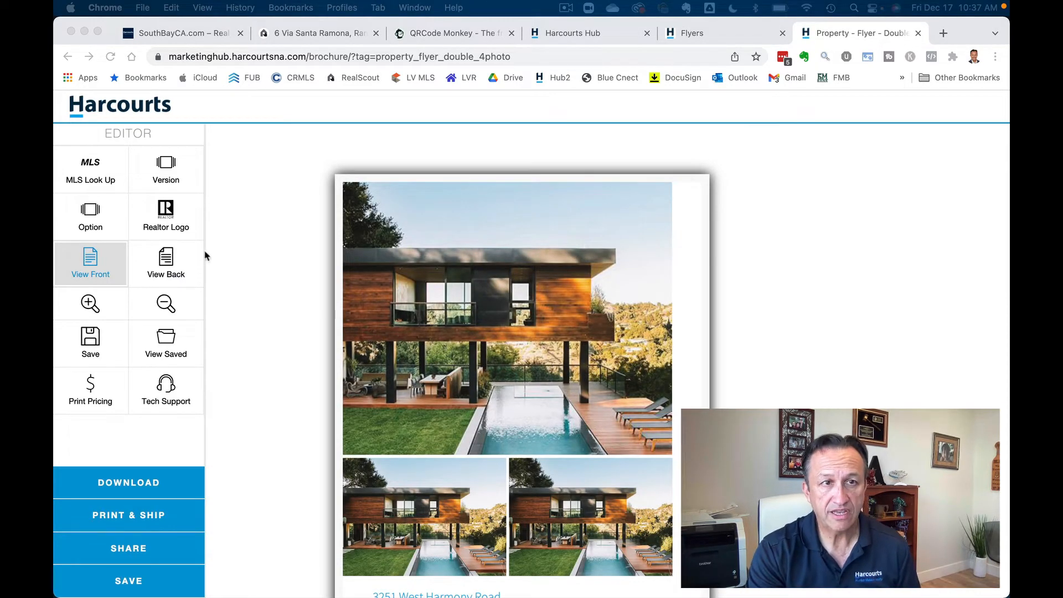
left_click(81, 182)
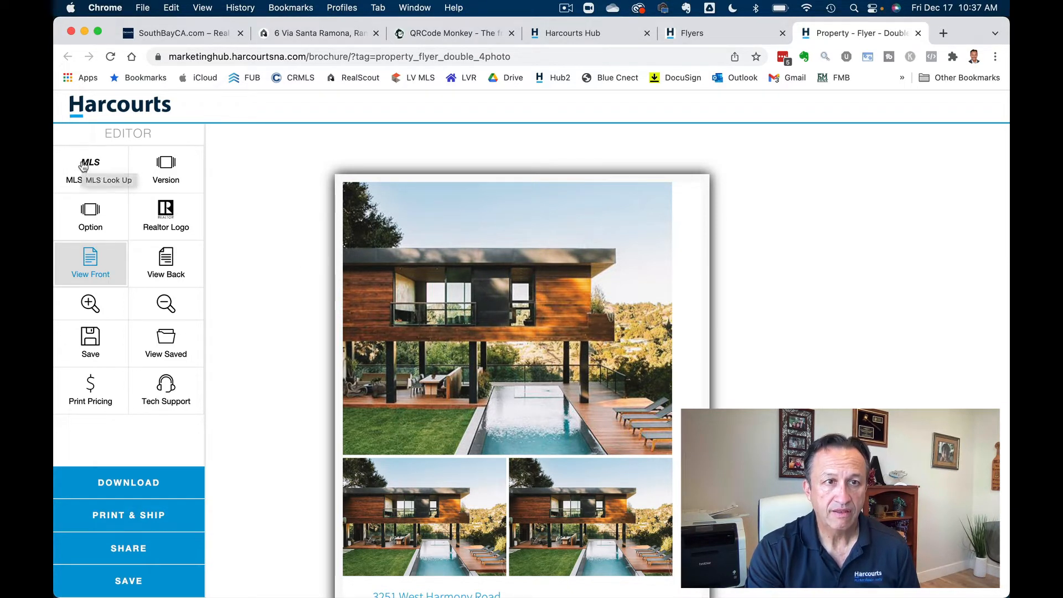
left_click(83, 166)
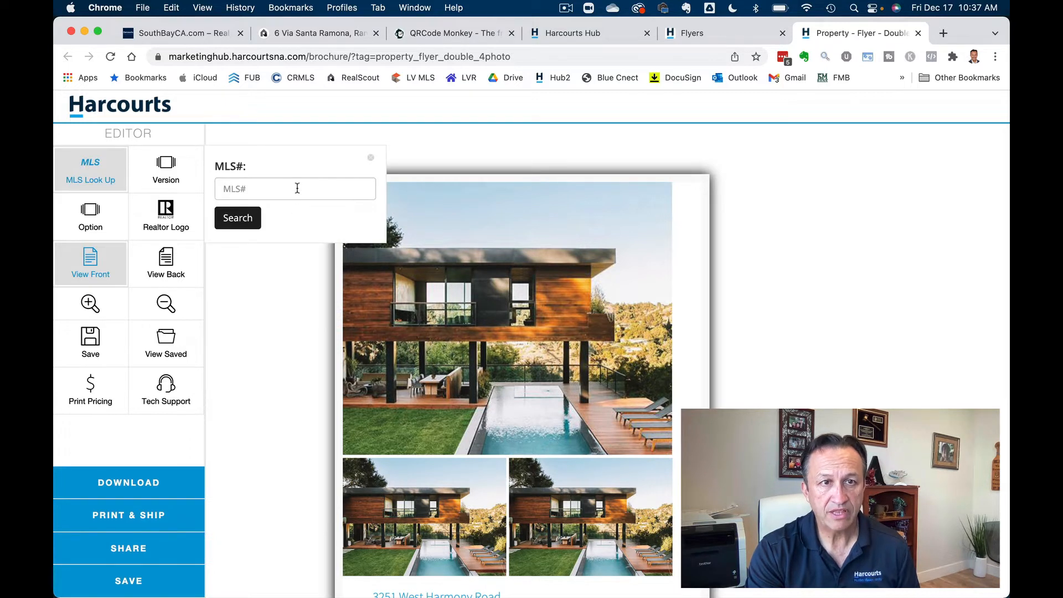
left_click(297, 188)
type("PV21237099")
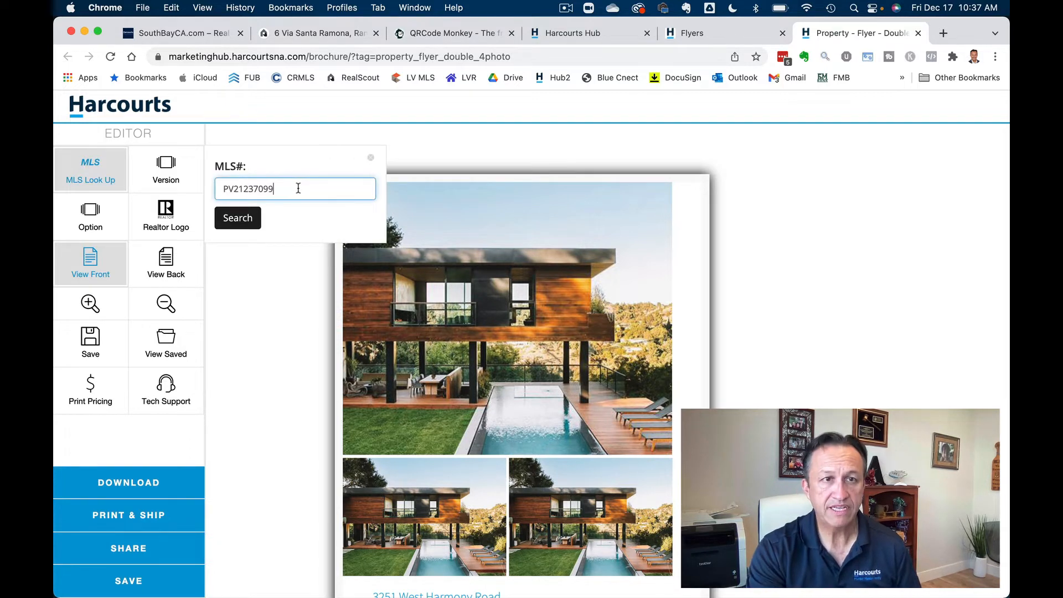
left_click(247, 219)
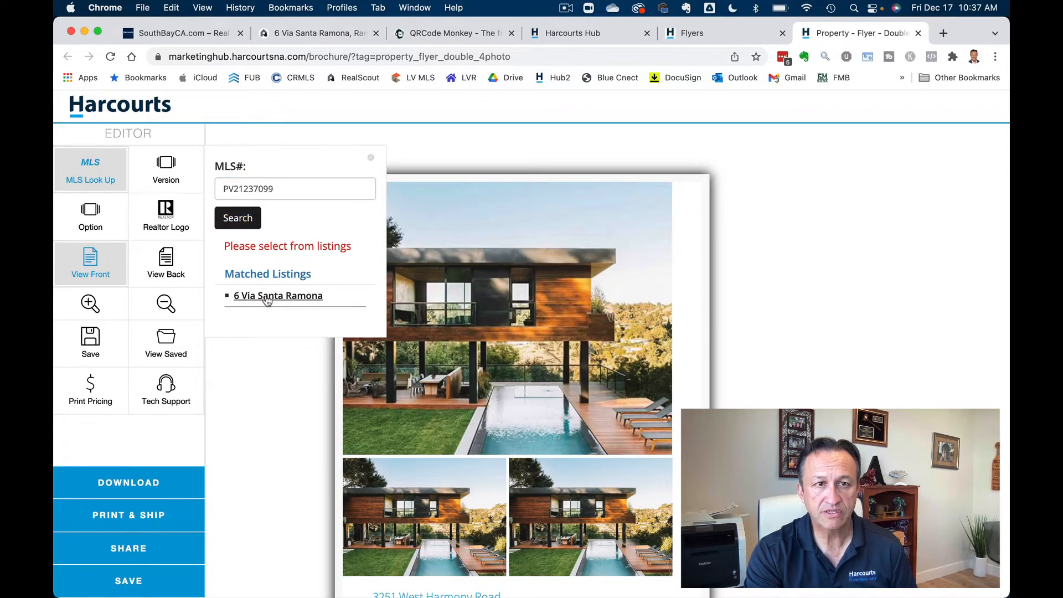
left_click(268, 296)
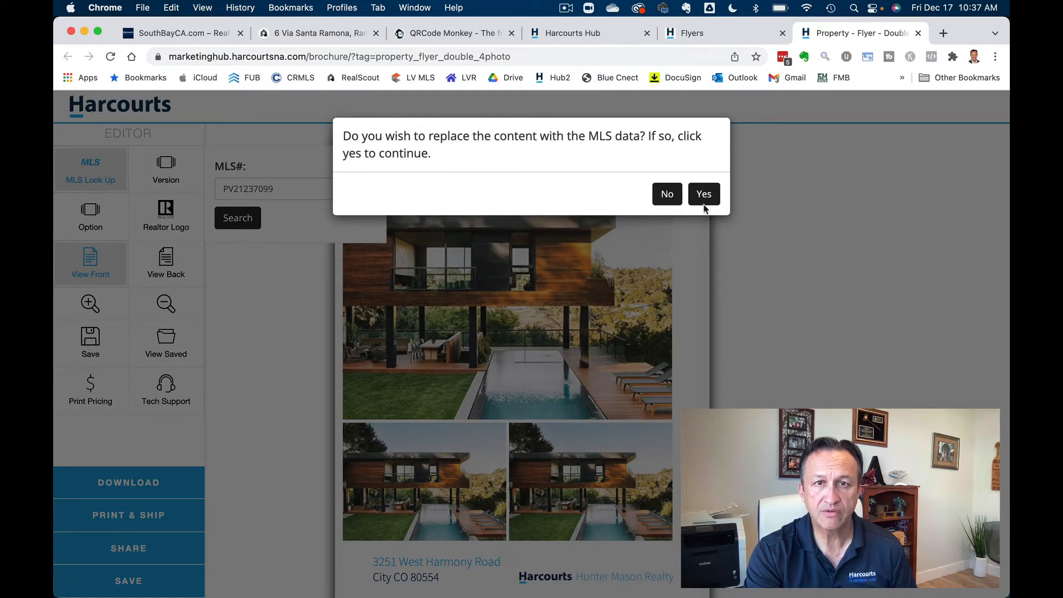
left_click(702, 198)
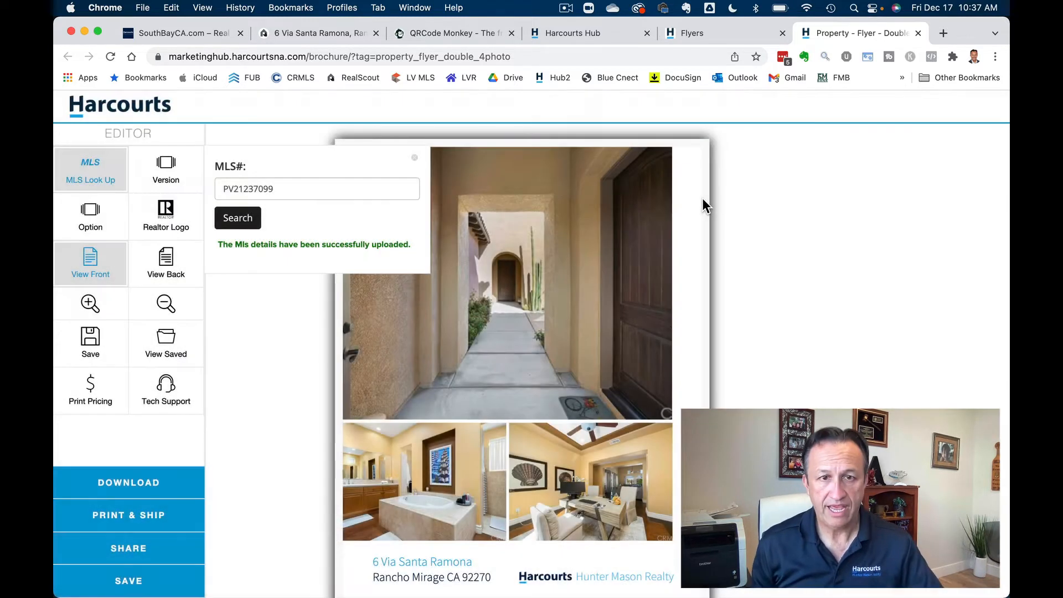
left_click(849, 292)
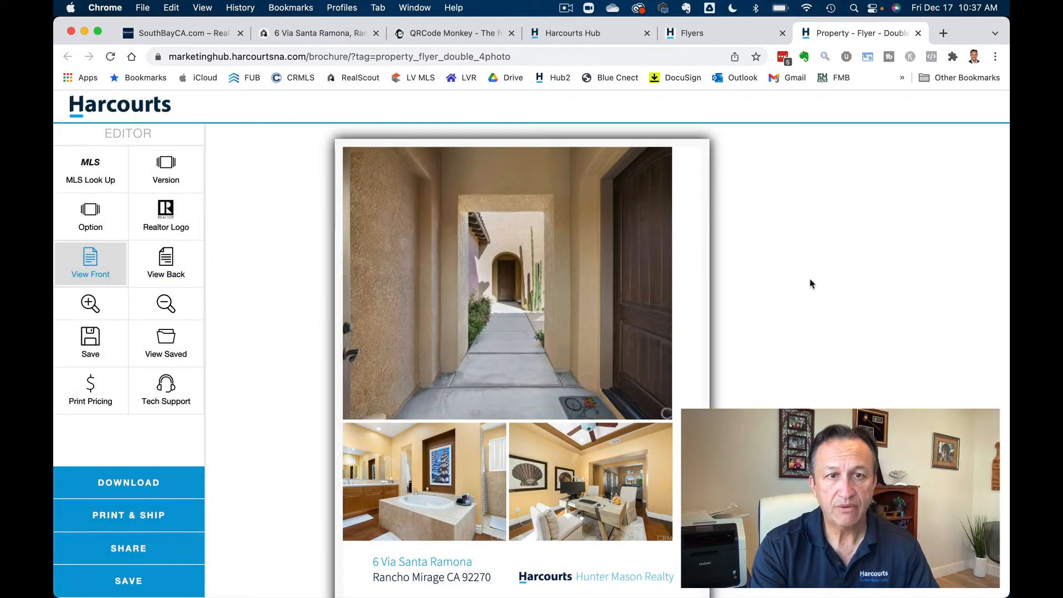
scroll(771, 332, "down", 3)
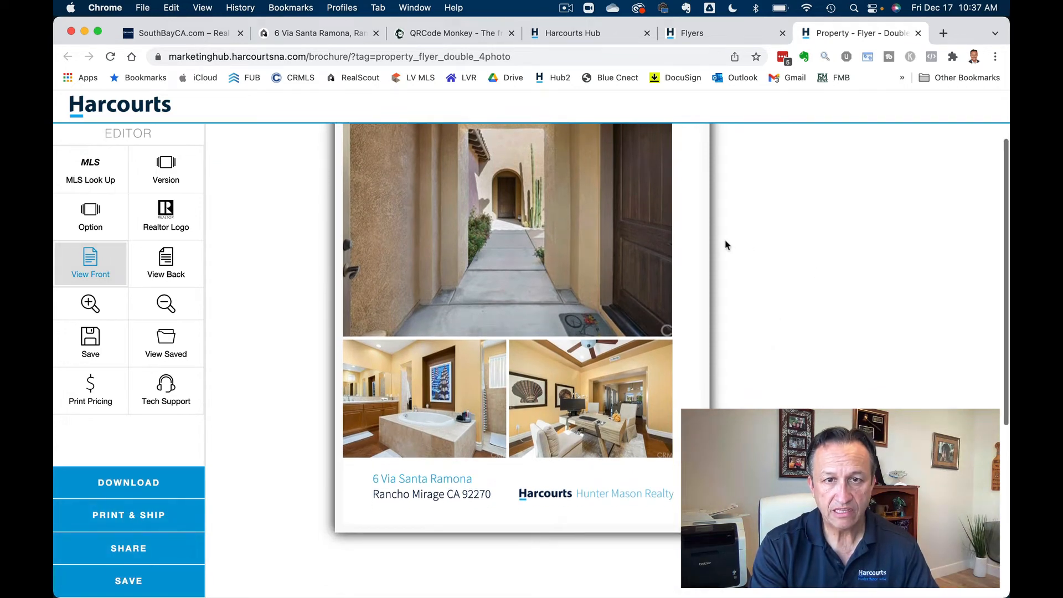
left_click(524, 226)
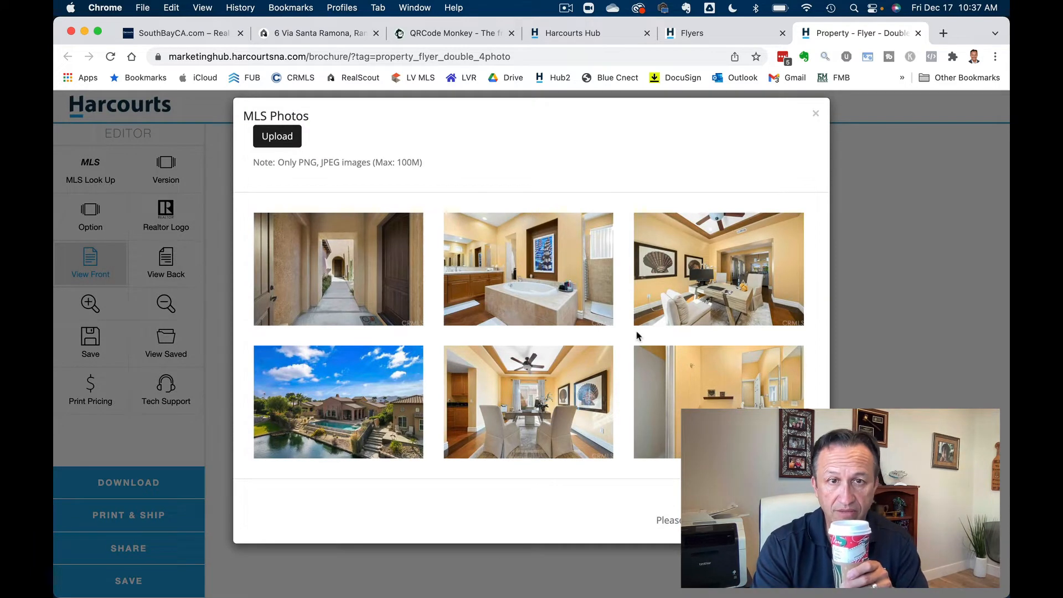
- Replace the front main photo with the pink house-and-pool exterior shot from the MLS gallery
scroll(635, 331, "down", 5)
scroll(637, 336, "down", 10)
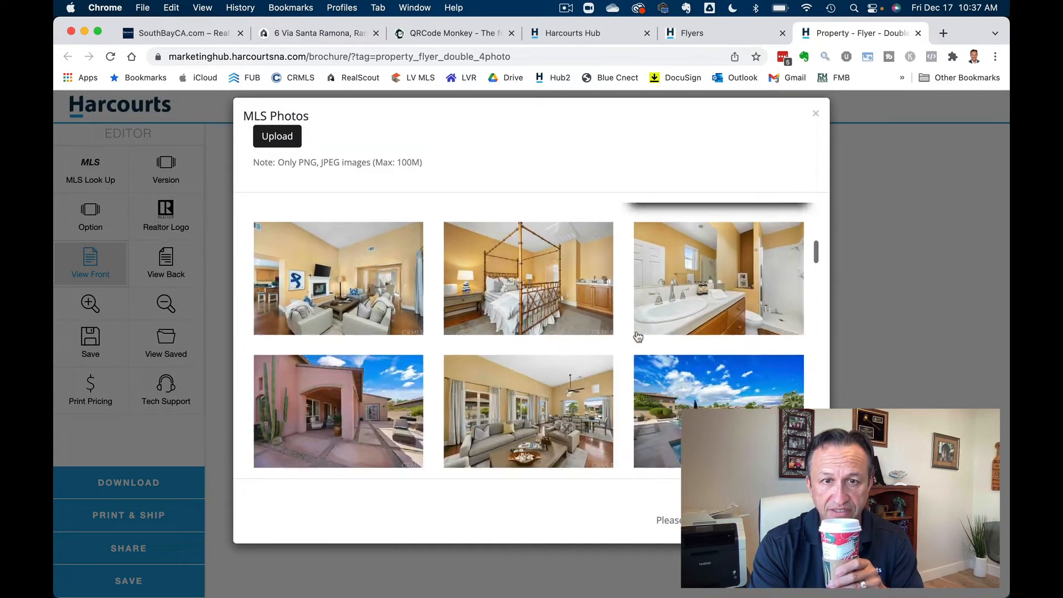
scroll(637, 336, "down", 10)
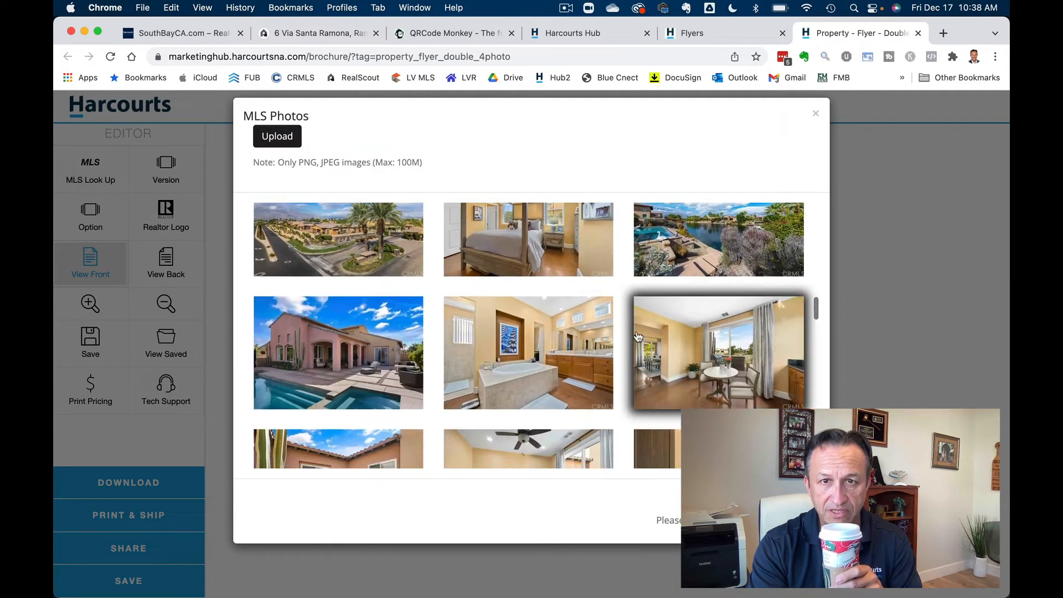
scroll(638, 336, "down", 10)
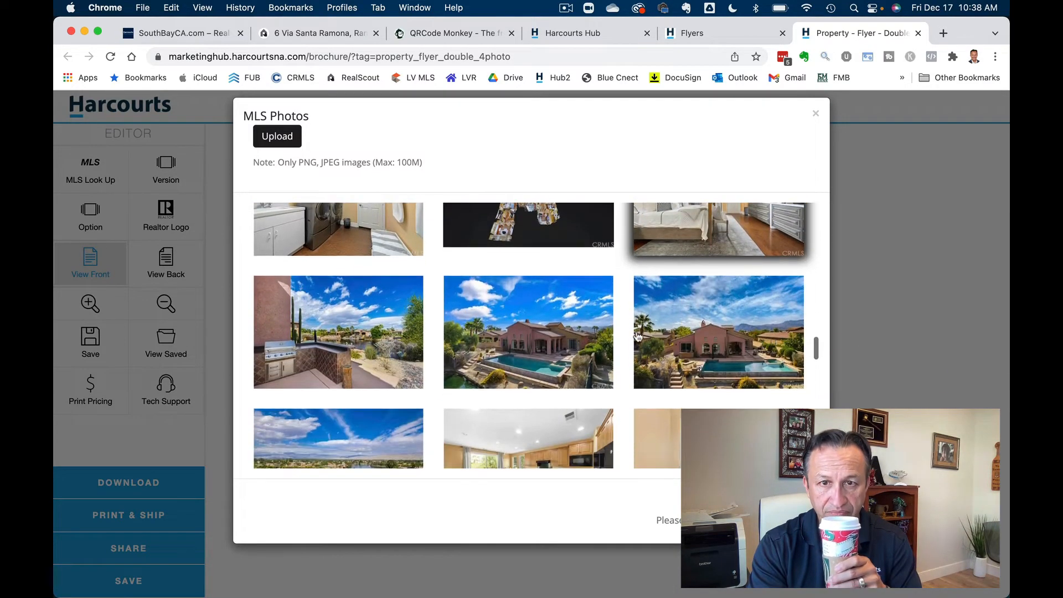
scroll(638, 336, "down", 1)
scroll(637, 336, "down", 10)
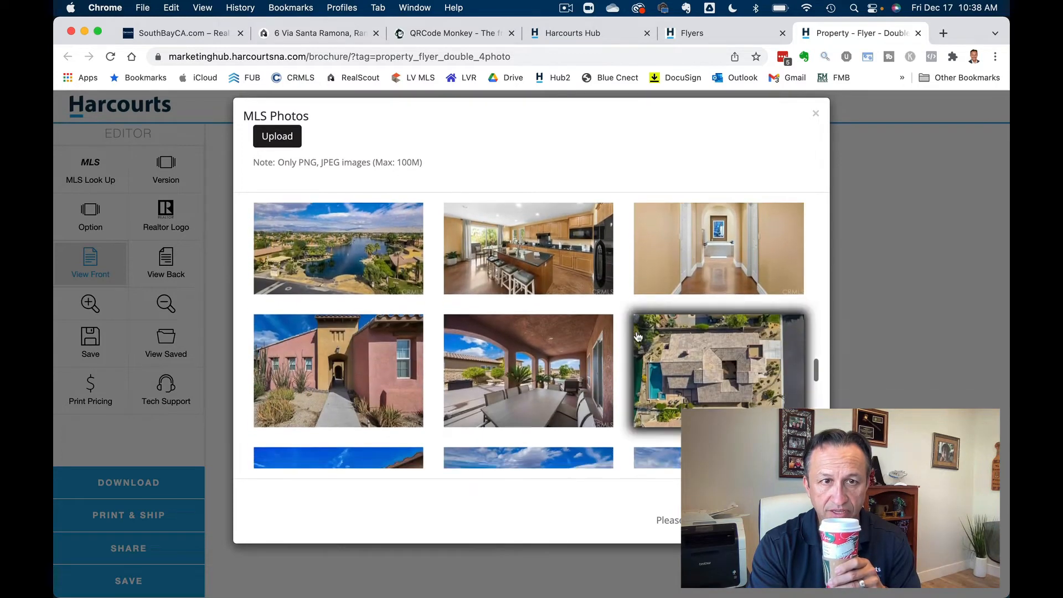
scroll(638, 336, "down", 10)
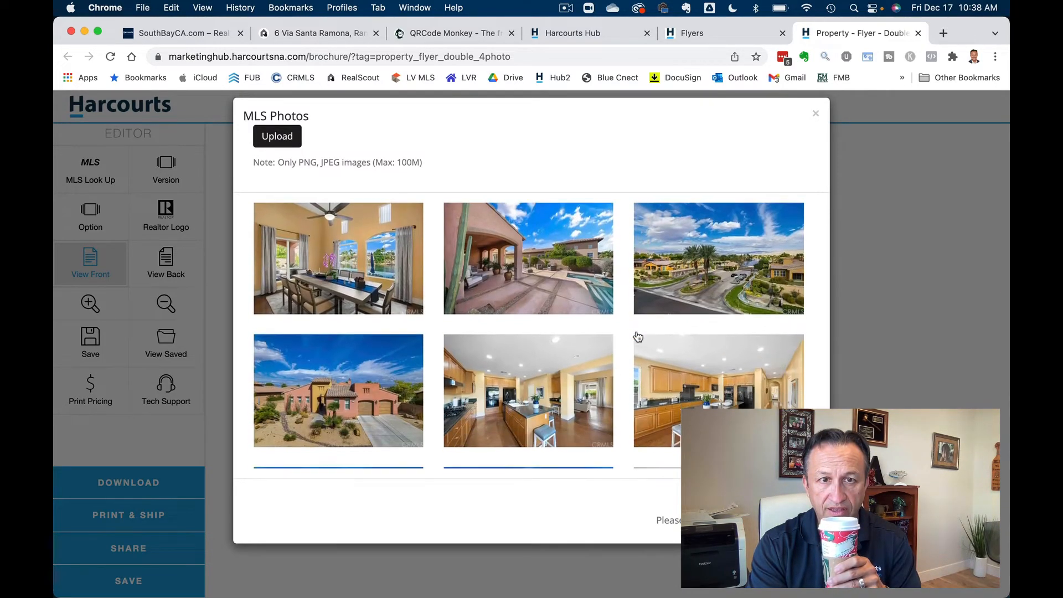
scroll(637, 336, "down", 10)
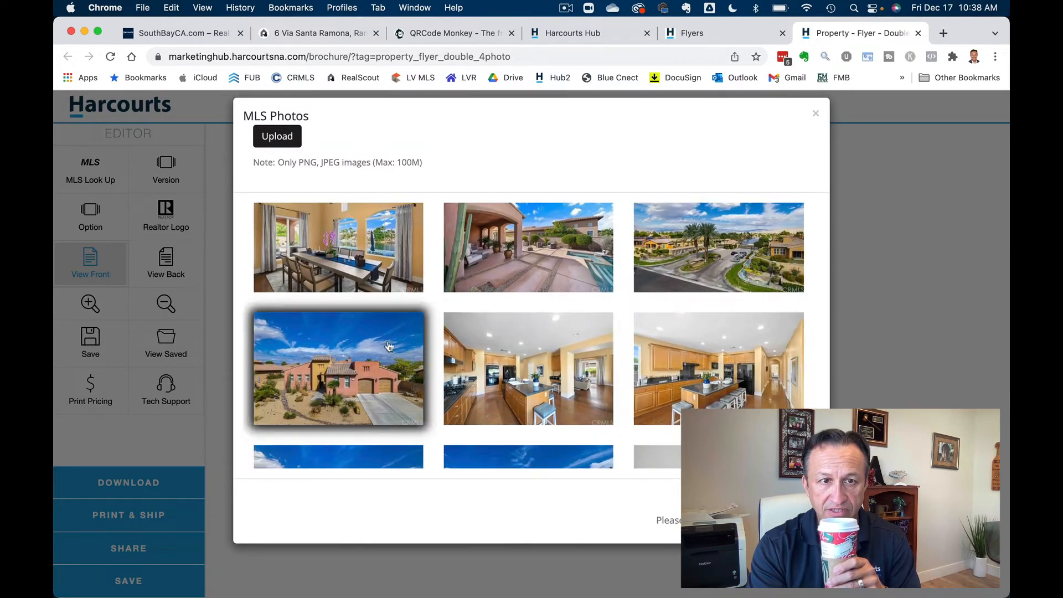
scroll(596, 341, "up", 5)
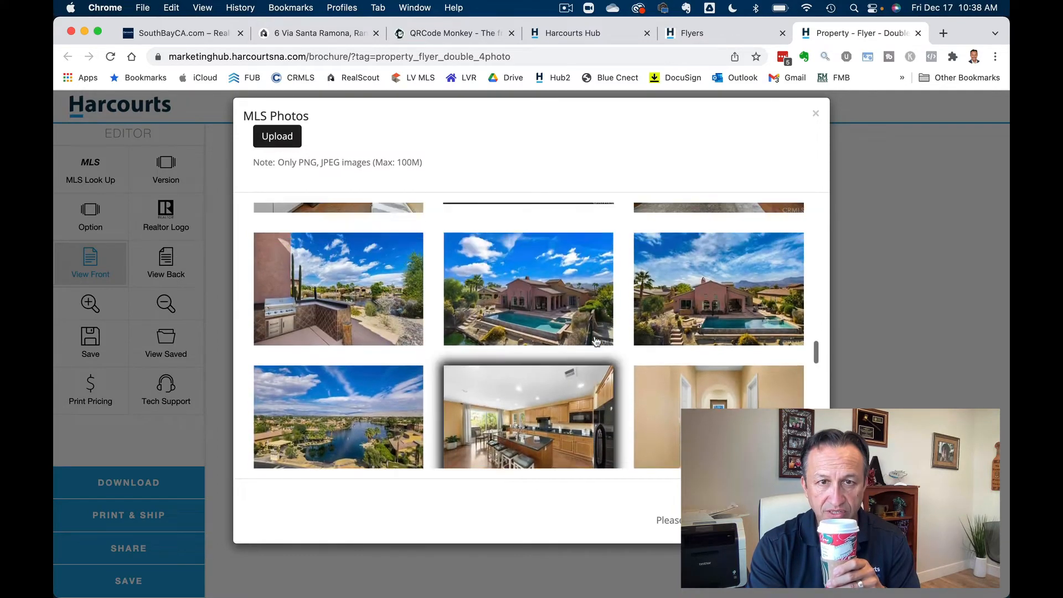
left_click(596, 341)
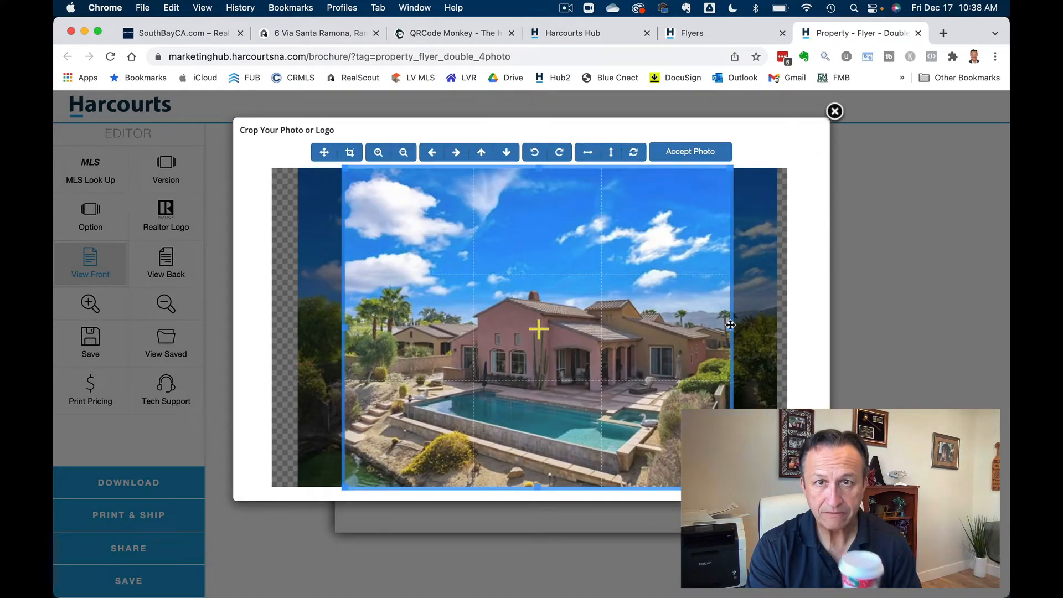
left_click(679, 154)
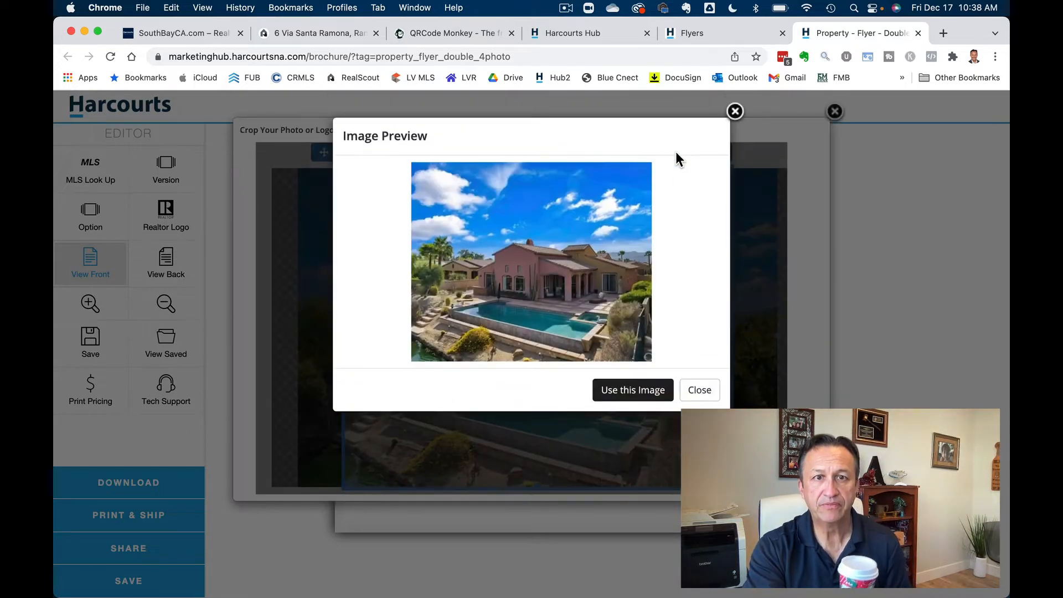
left_click(635, 394)
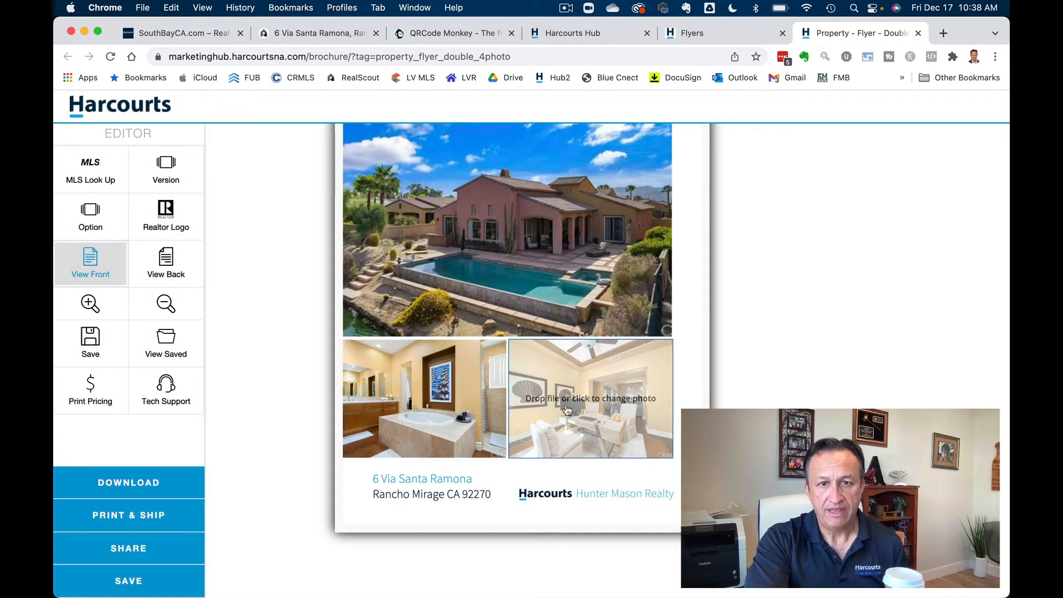
- Swap the front's bottom-right photo for the lakeside pool with umbrella MLS shot
left_click(624, 424)
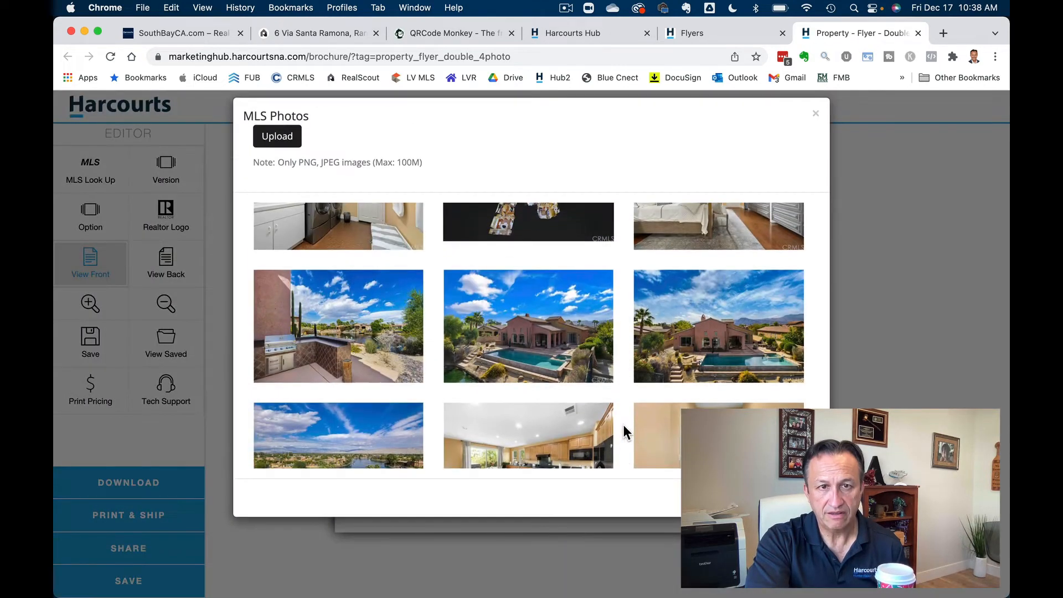
scroll(626, 426, "down", 5)
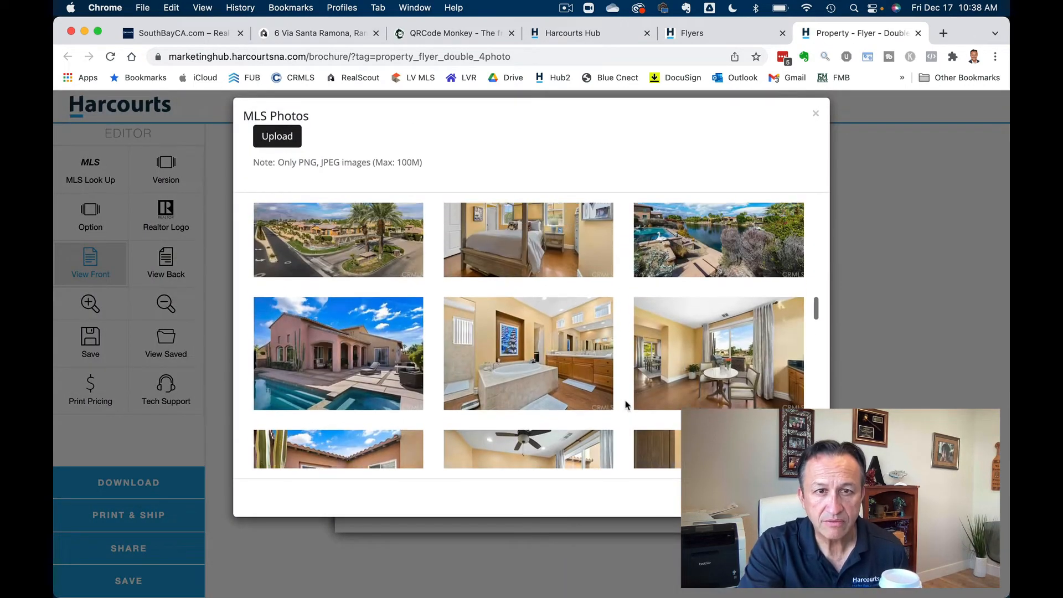
scroll(626, 405, "up", 5)
scroll(626, 405, "up", 5)
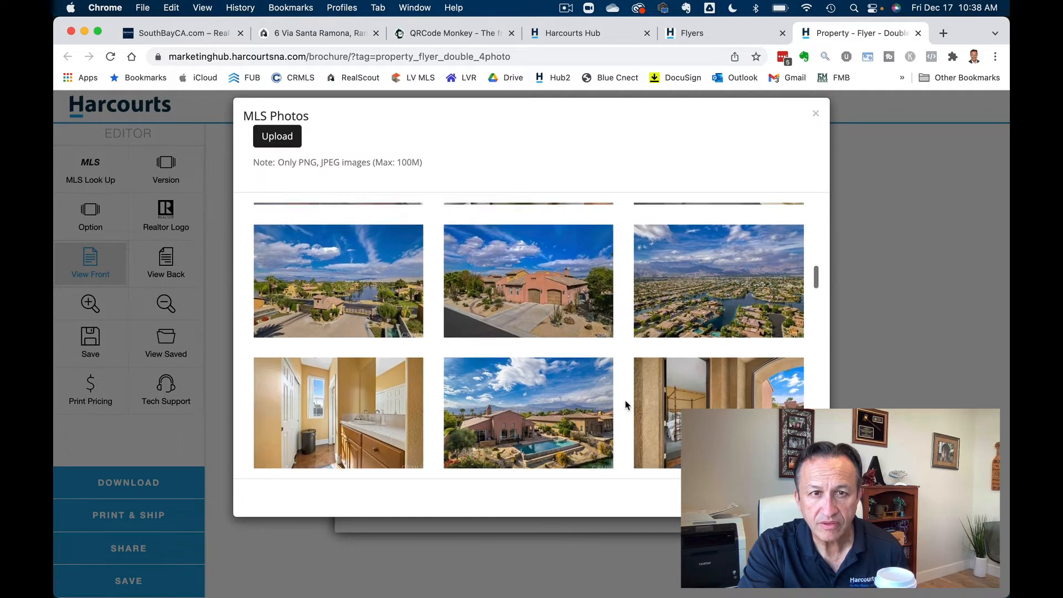
scroll(626, 404, "up", 3)
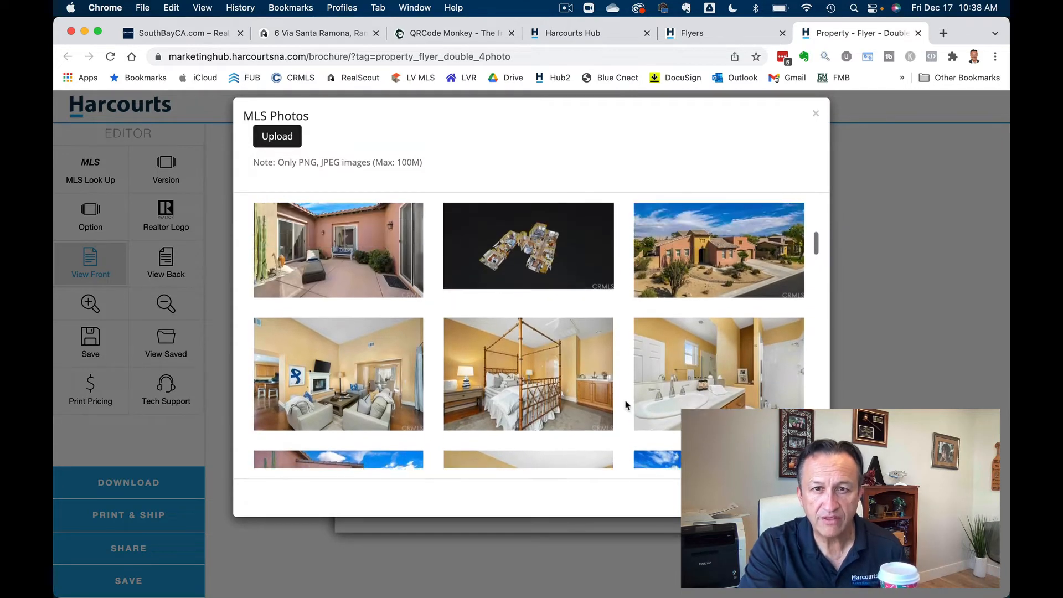
scroll(626, 405, "up", 3)
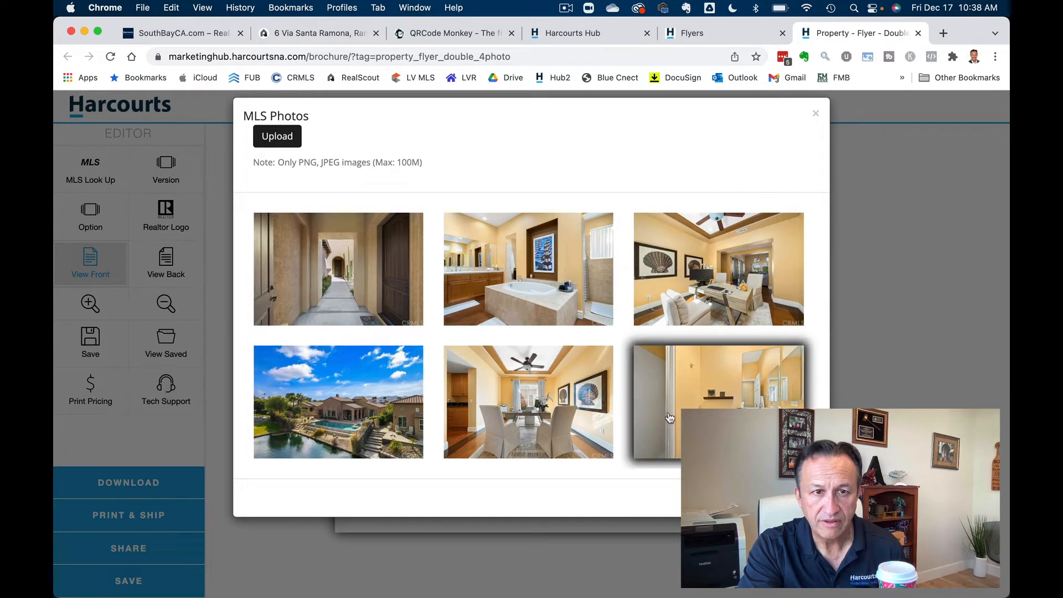
scroll(642, 409, "down", 3)
scroll(669, 417, "down", 5)
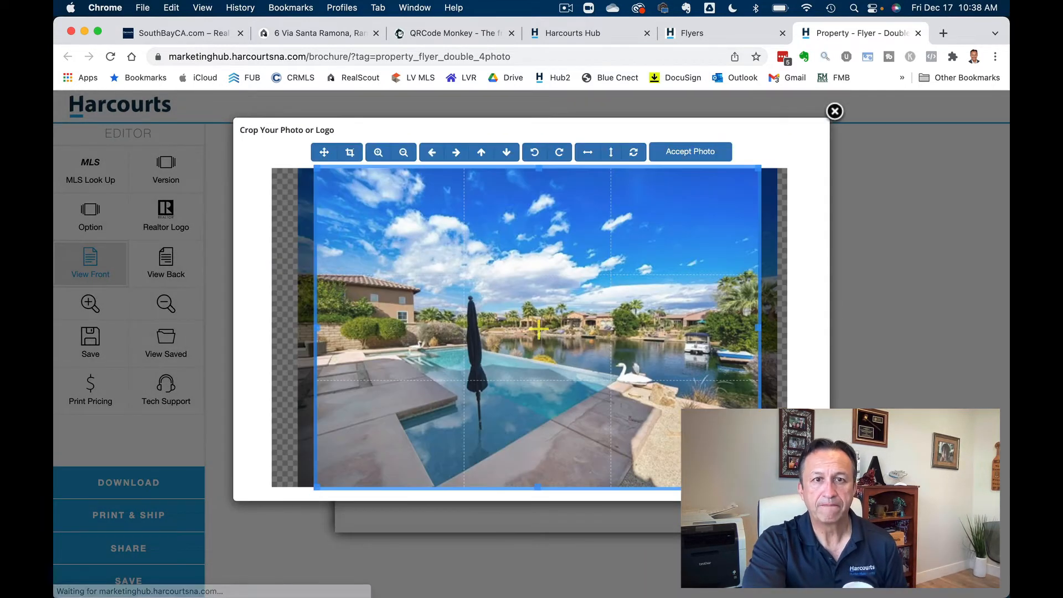
left_click(689, 150)
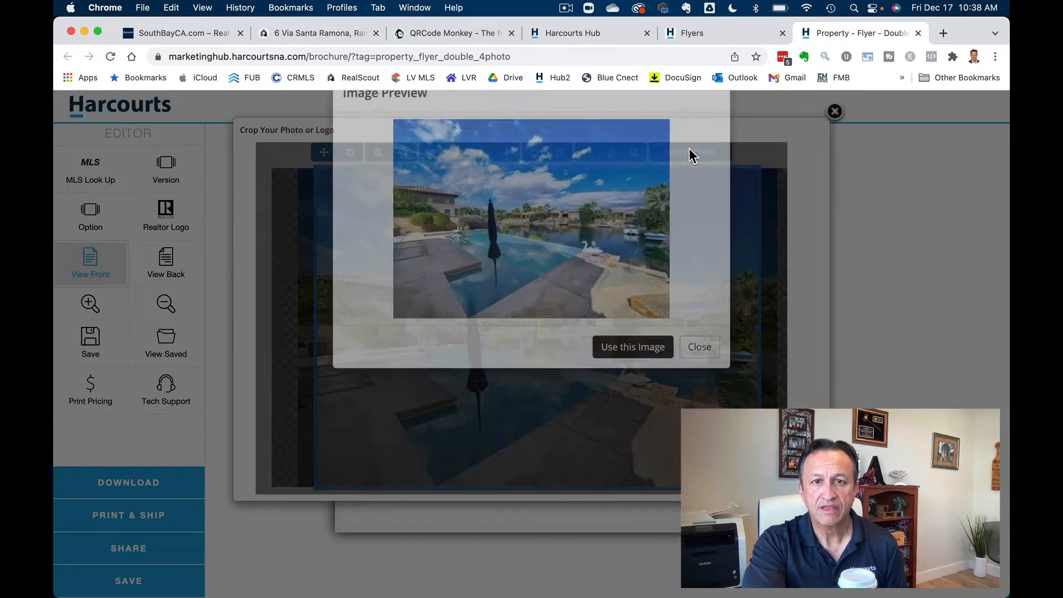
left_click(647, 394)
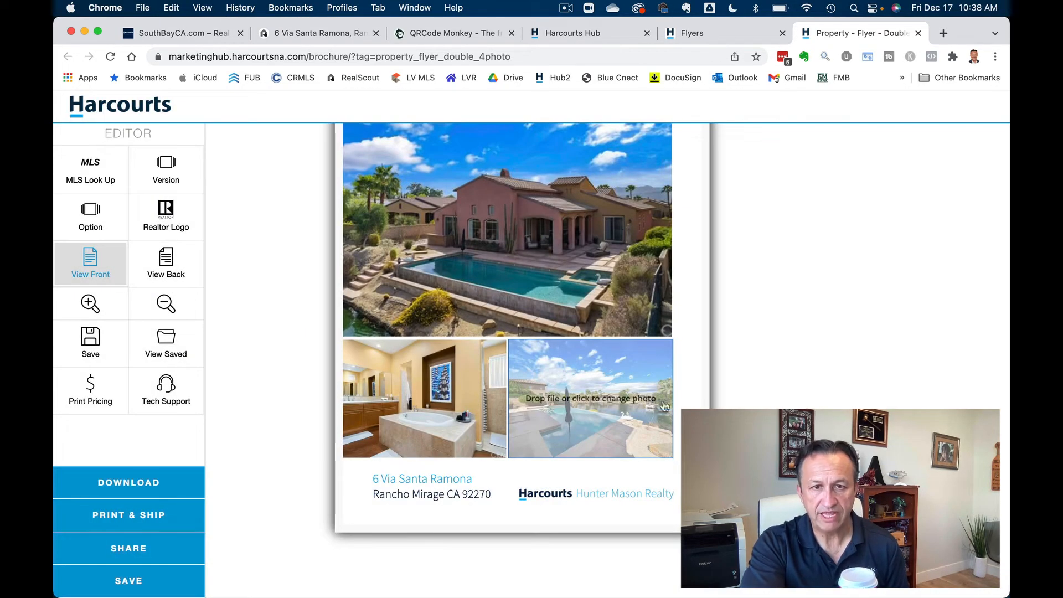
- Replace the front page's lower-left bathroom photo with qr-code (7).png, cropped to the full code
left_click(429, 379)
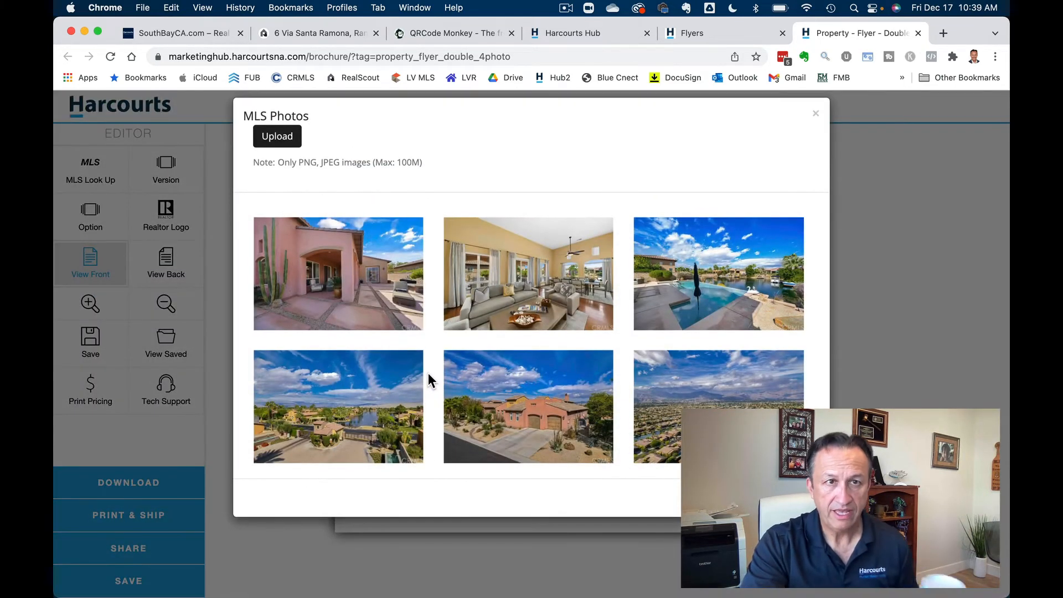
left_click(281, 141)
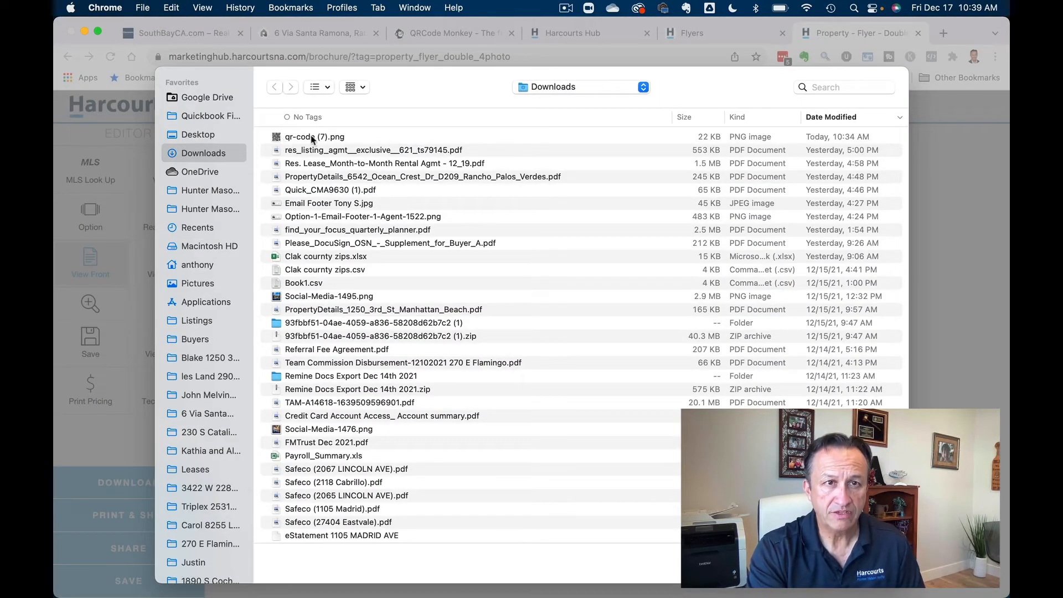
double_click(313, 136)
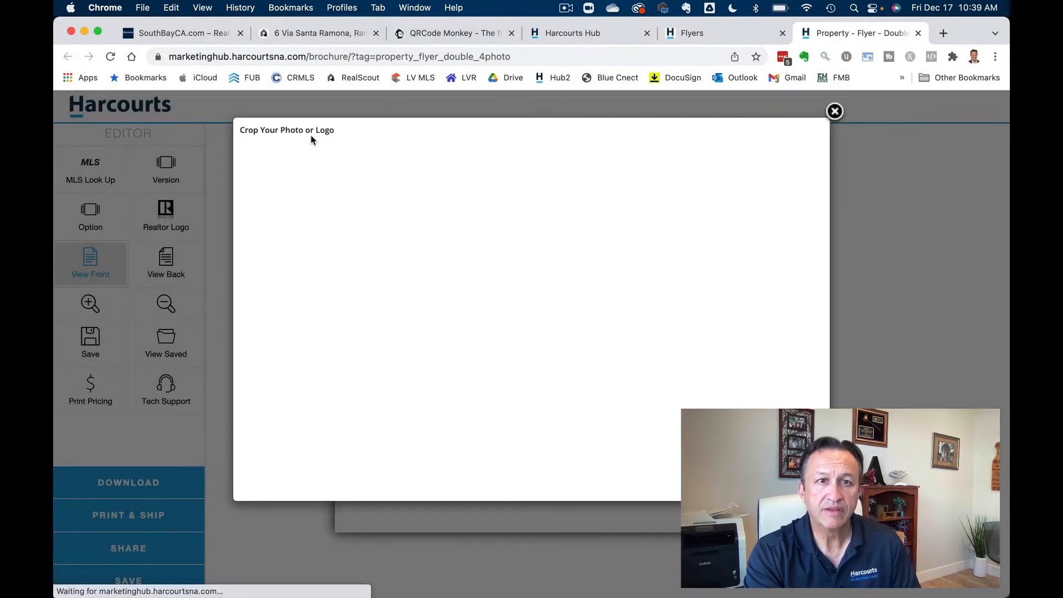
left_click_drag(553, 289, 554, 251)
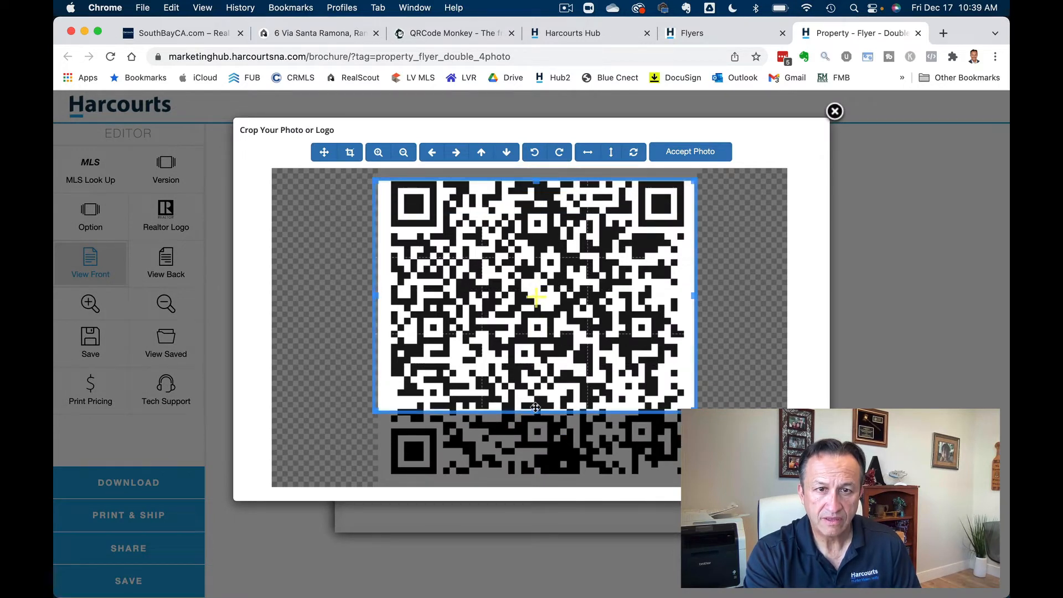
left_click_drag(536, 408, 535, 486)
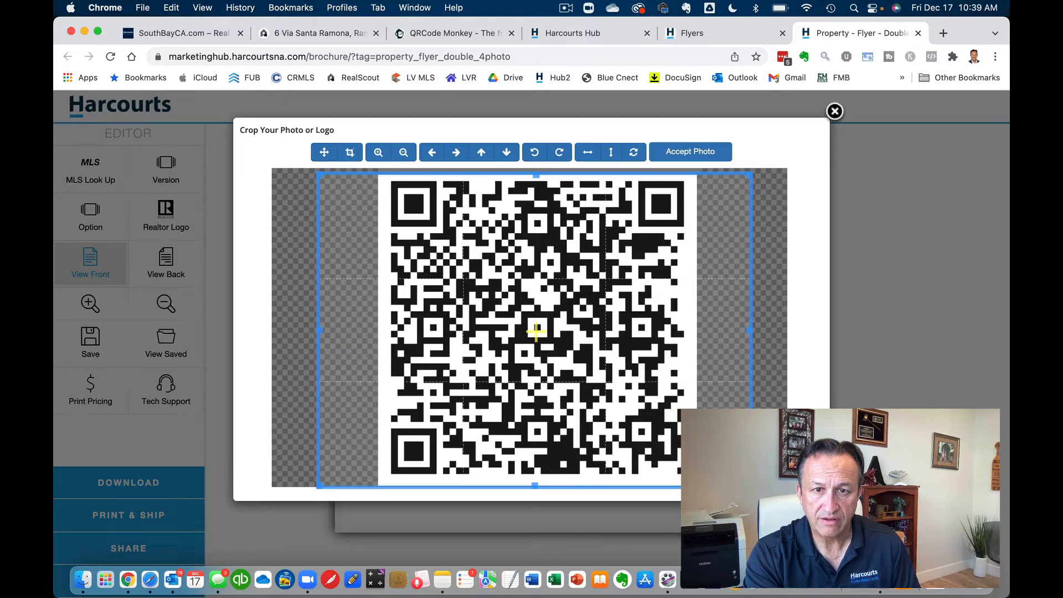
left_click(697, 152)
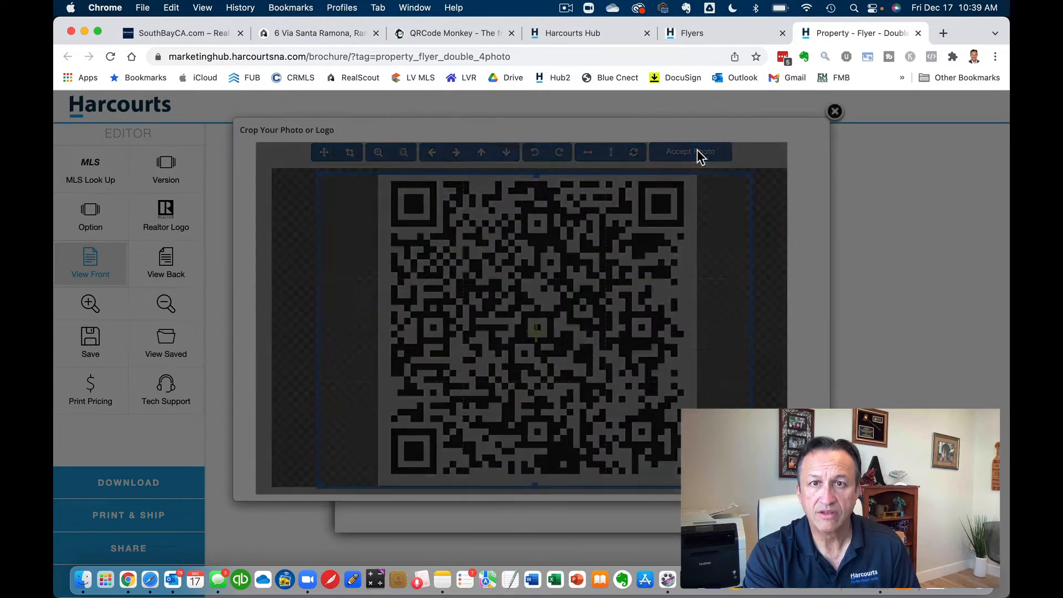
left_click(641, 391)
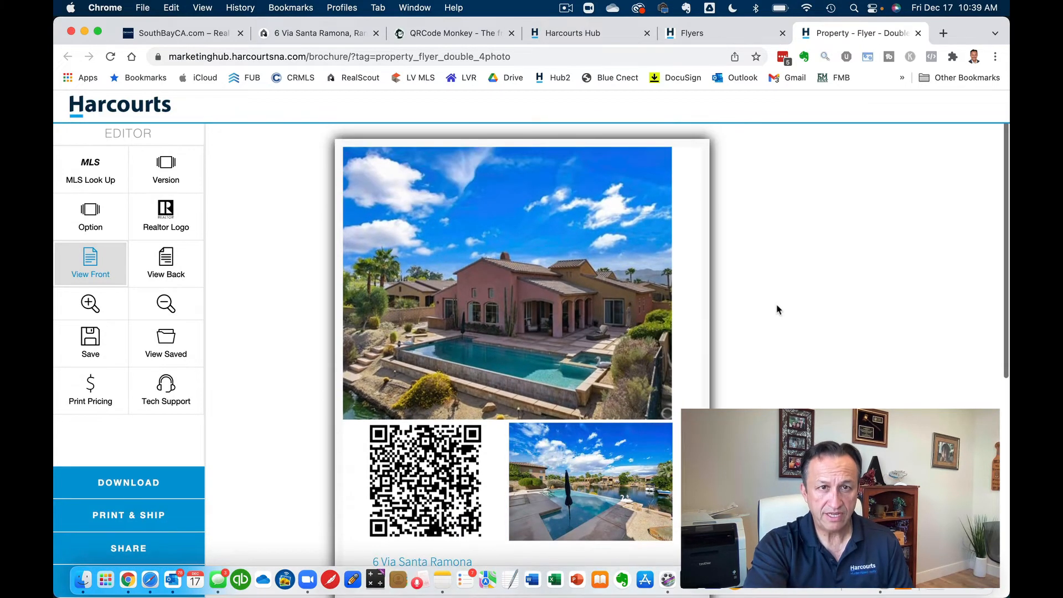
- Display the flyer's back page with the pool photo, Rancho Mirage address and specs
scroll(777, 309, "down", 5)
scroll(777, 310, "up", 5)
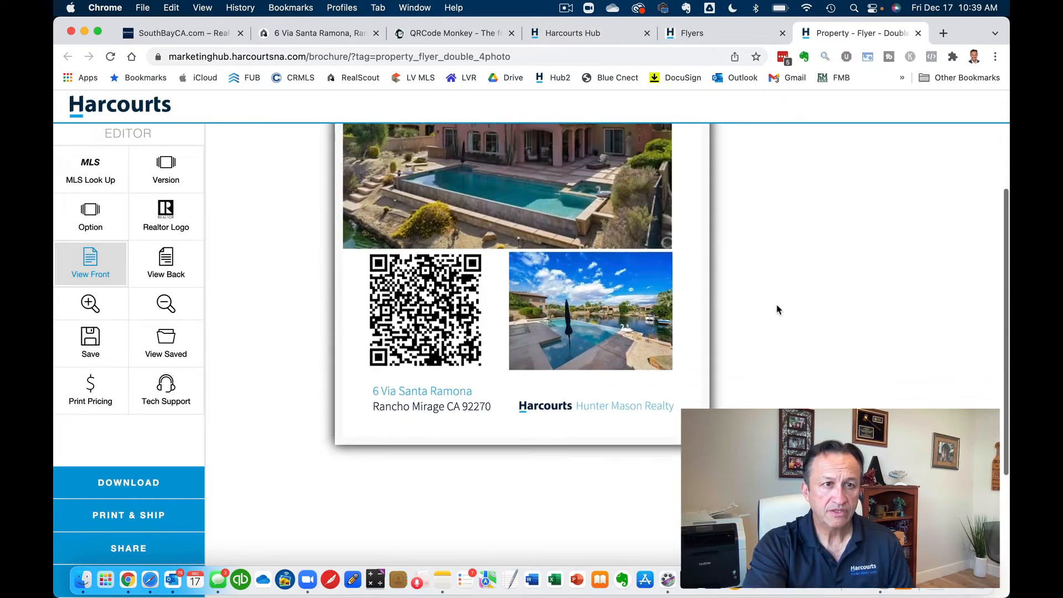
left_click(169, 260)
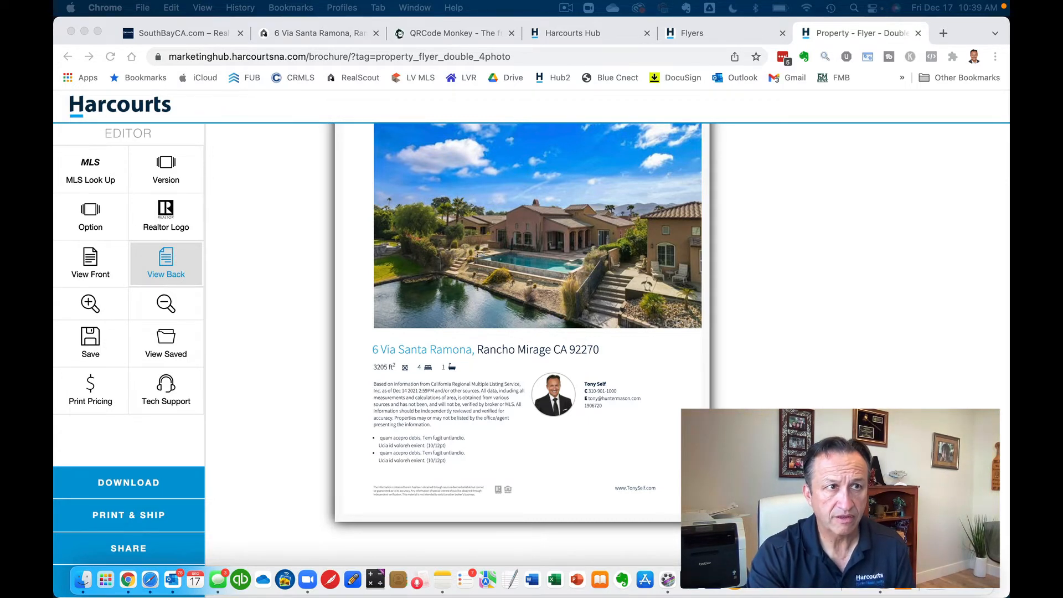
- Swap the back-page MLS disclaimer for the pasted Santo Tomas gated-lake-community description
left_click(440, 409)
triple_click(440, 409)
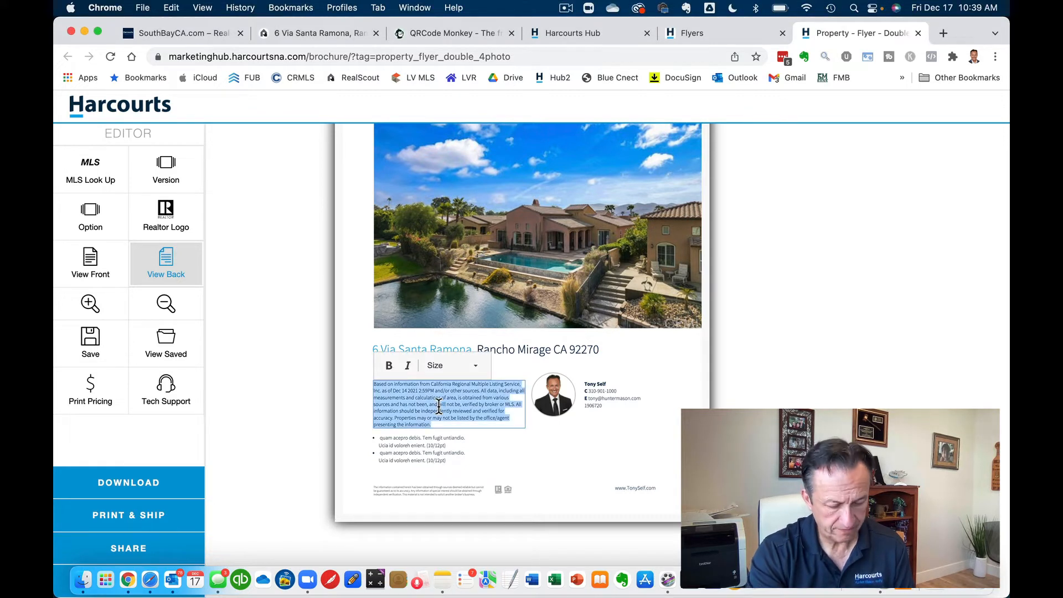
type("Based on information from California Regional Multiple Listing Service, Inc. as of Dec 14 2021 2:59PM and/or other sources. All data, including all measurements and calculations of area, is obtained from various sources and has not been, and will not be, verified by broker or MLS. All information should be independently reviewed and verified for accuracy. Properties may or may not be listed by the office/agent presenting the information.")
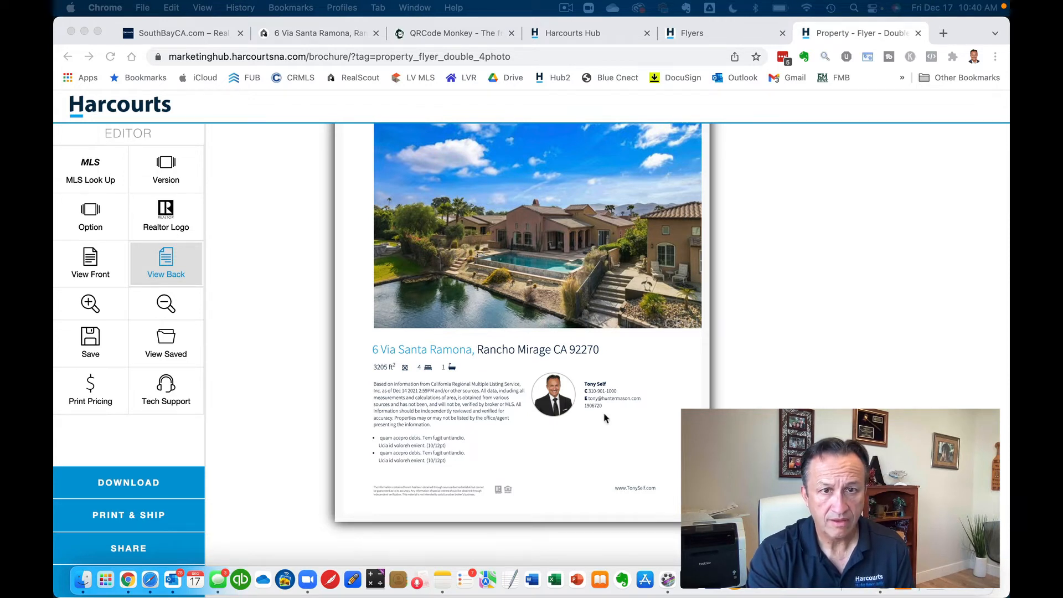
left_click(473, 404)
key("super+a")
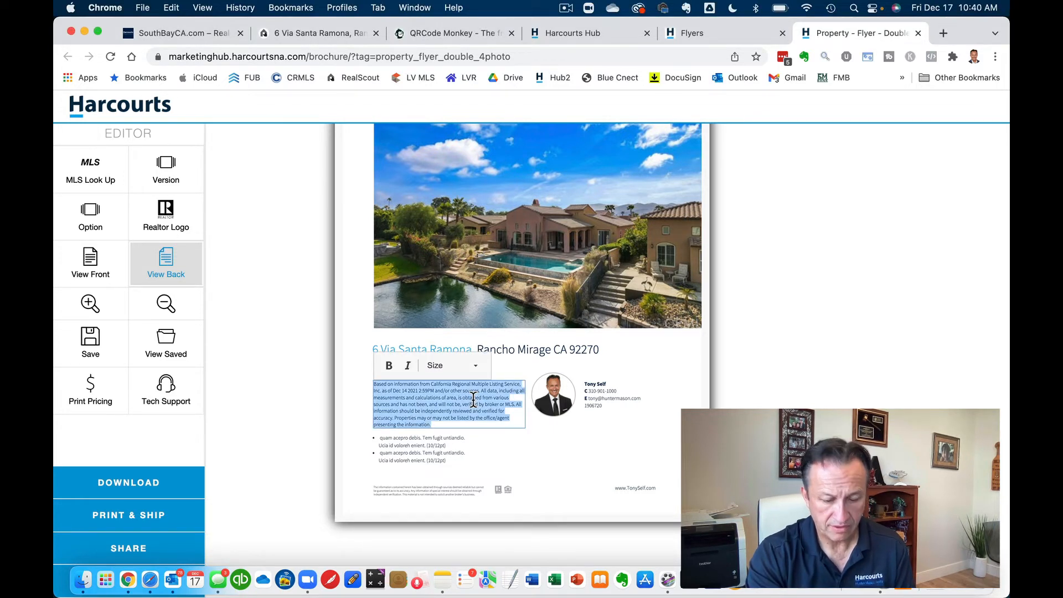
key("BackSpace")
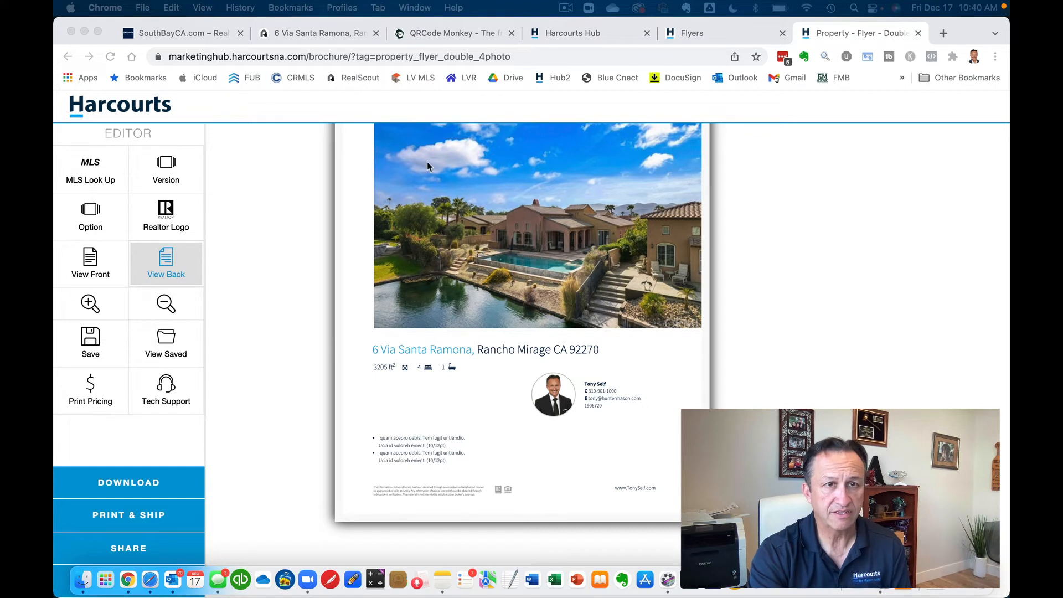
left_click(429, 404)
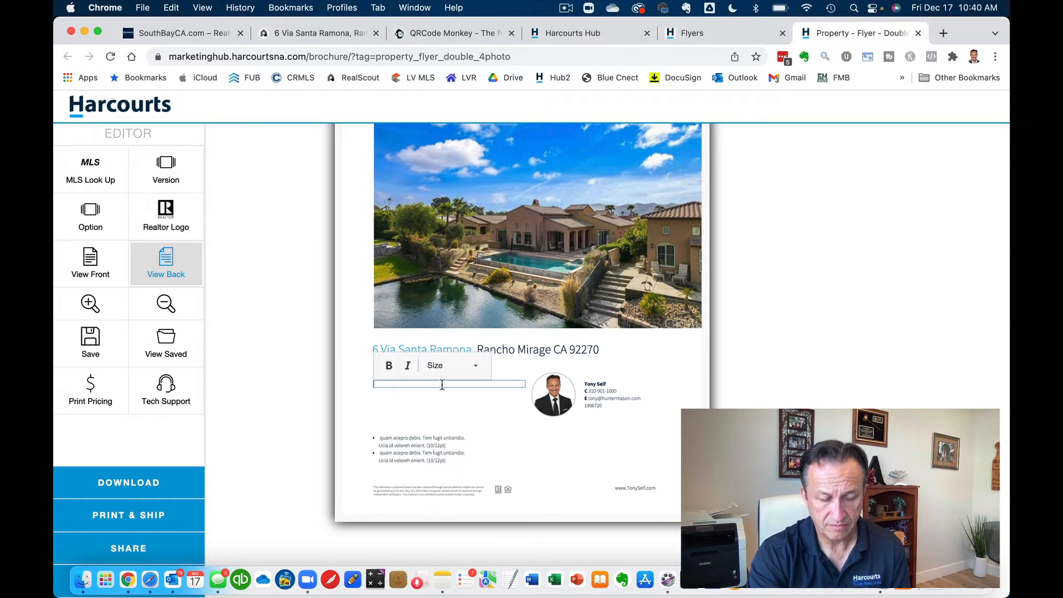
left_click(636, 445)
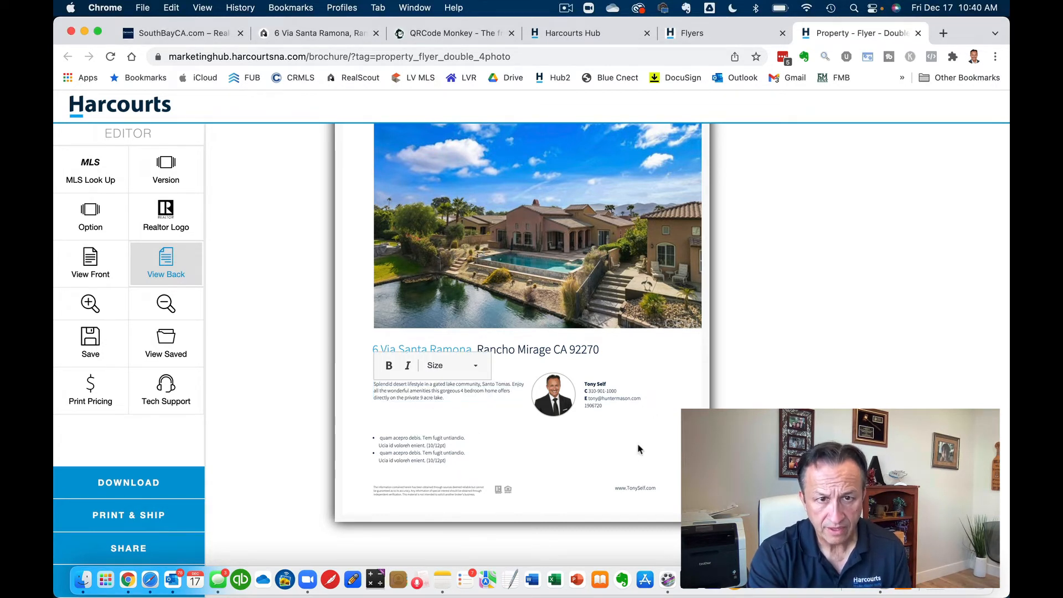
left_click(465, 460)
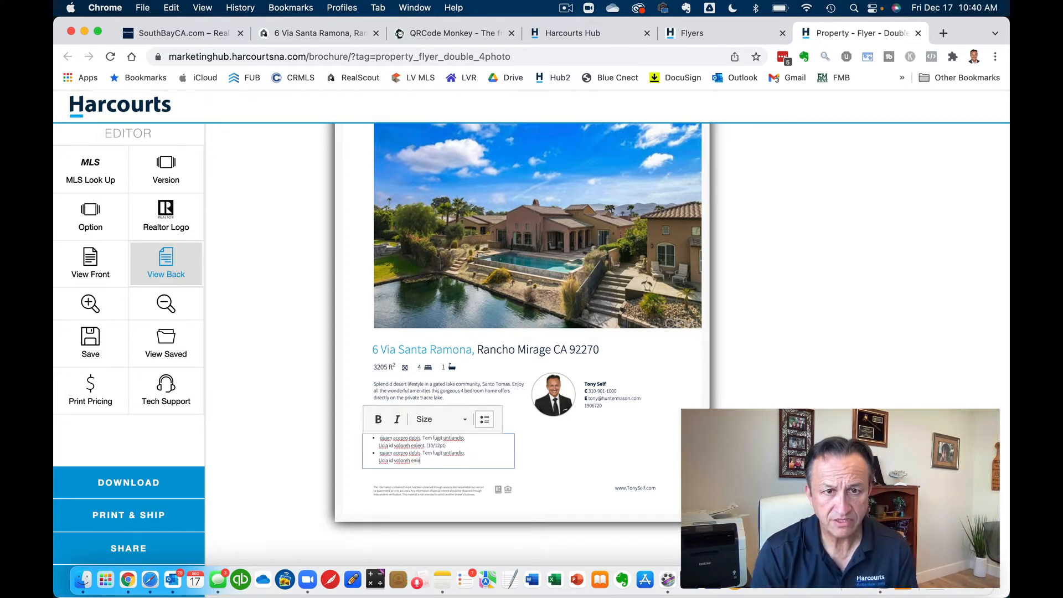
- Delete the placeholder bullet text from the back page's list box
left_click(520, 459)
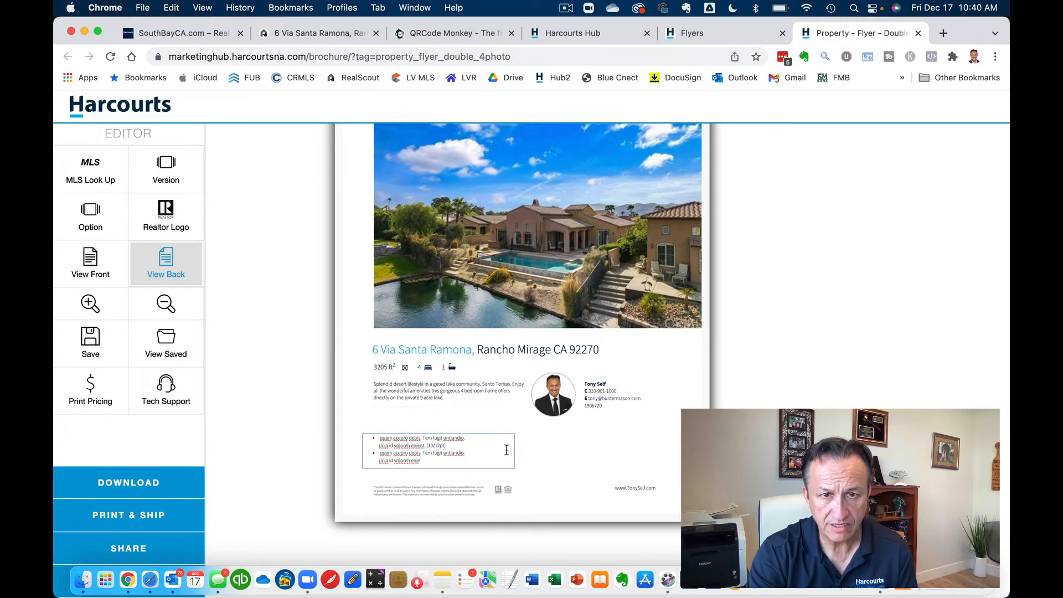
left_click(476, 455)
left_click_drag(338, 465, 356, 431)
key("BackSpace")
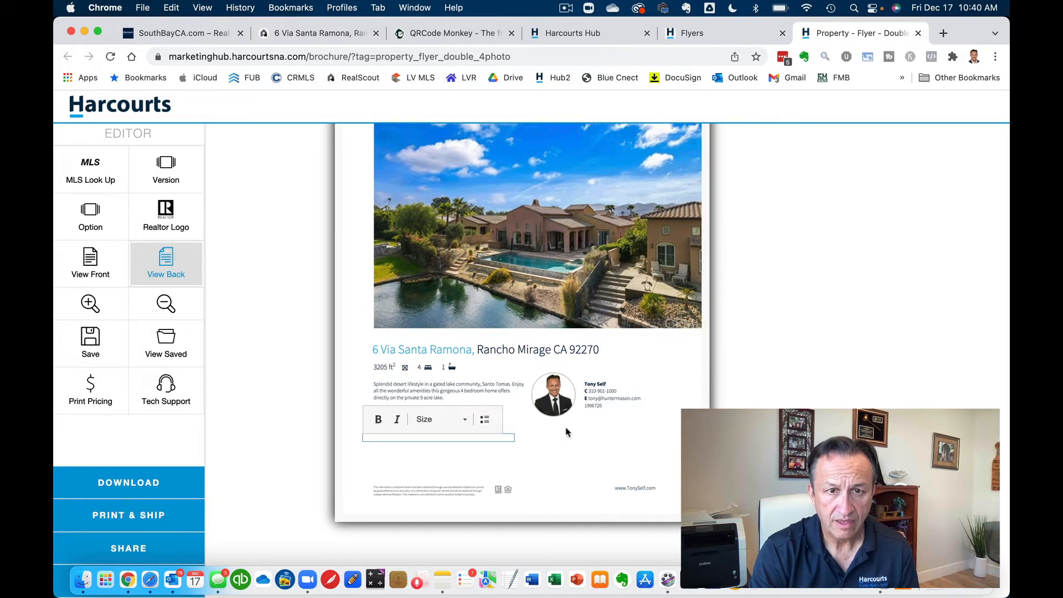
left_click(581, 435)
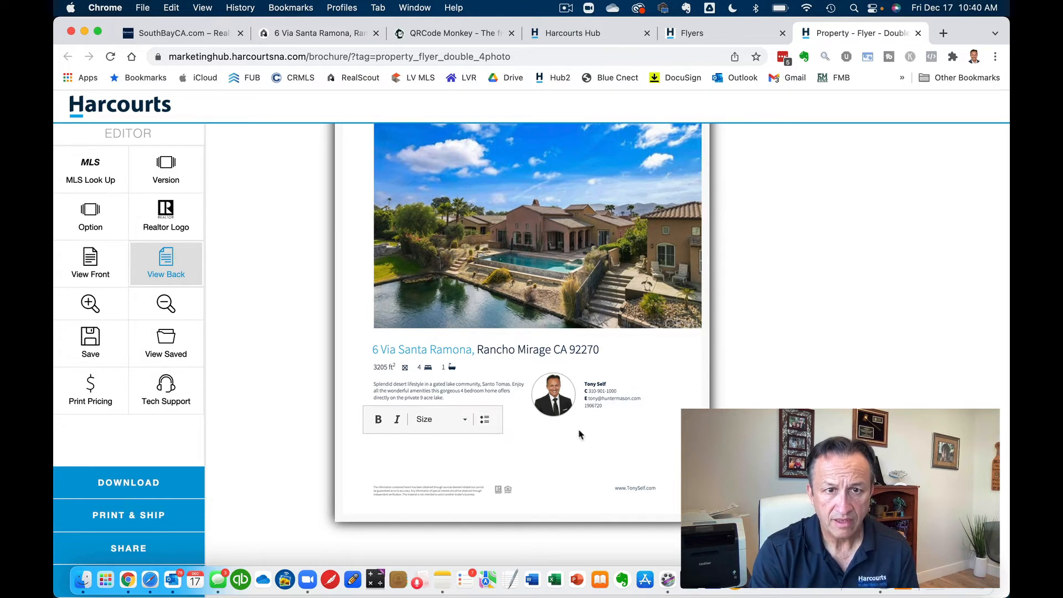
- Change the bath count to 4 and prefix the license number line with 'DRE#'
left_click(443, 367)
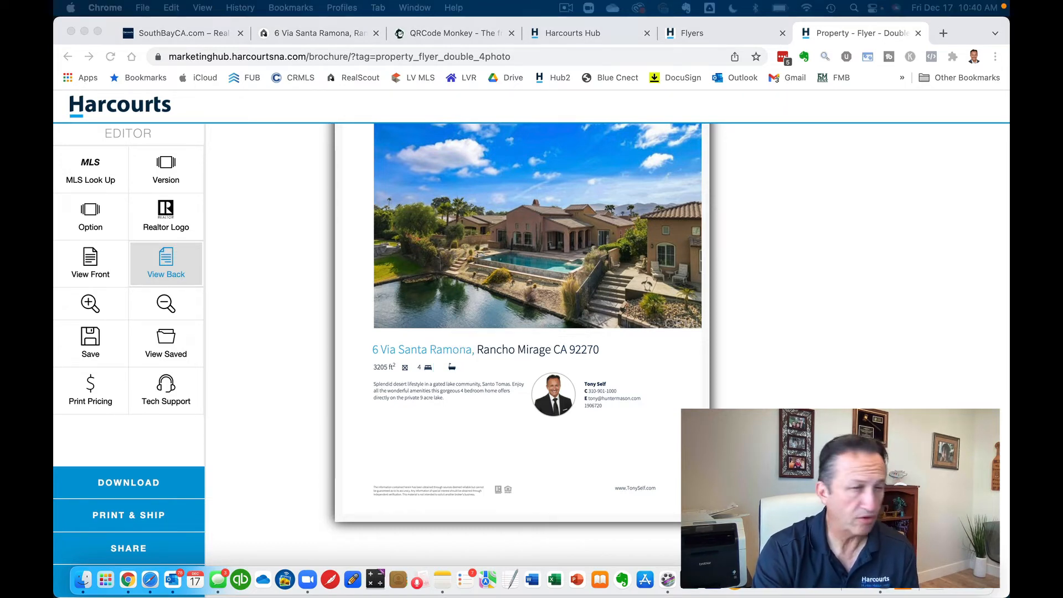
left_click(451, 375)
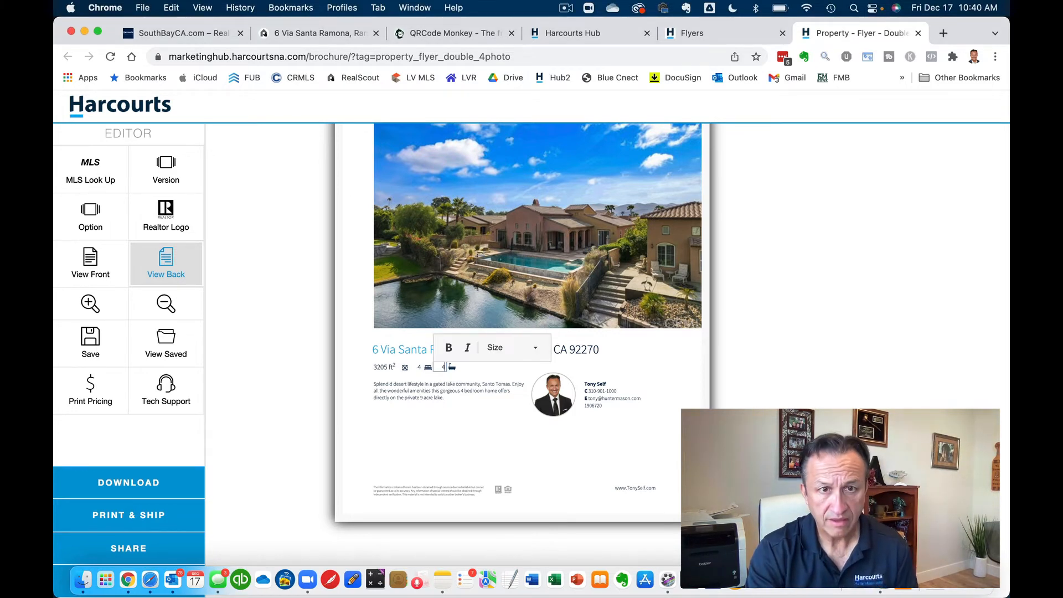
left_click(516, 430)
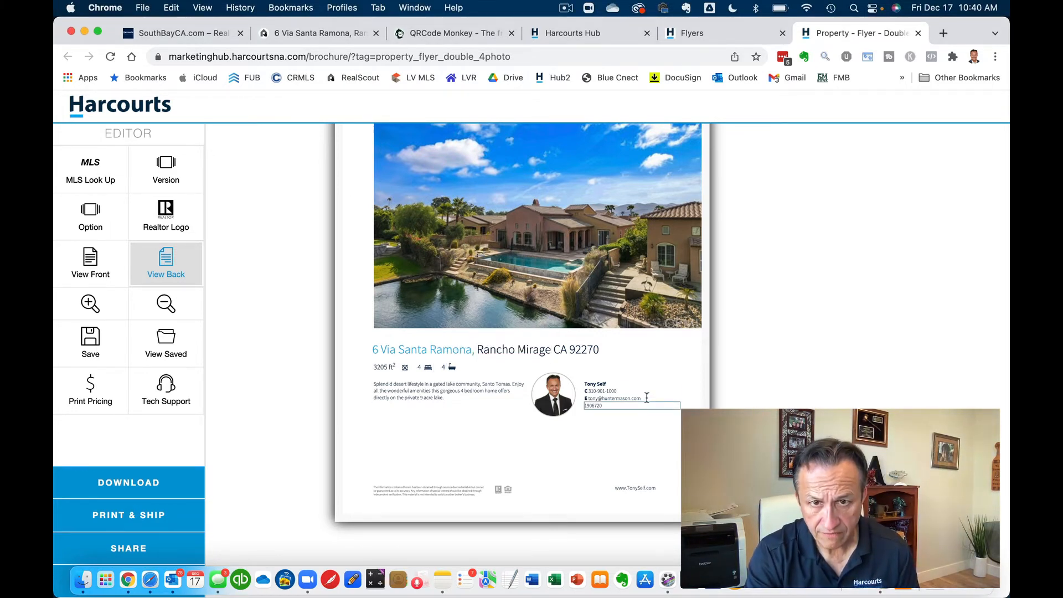
left_click(597, 408)
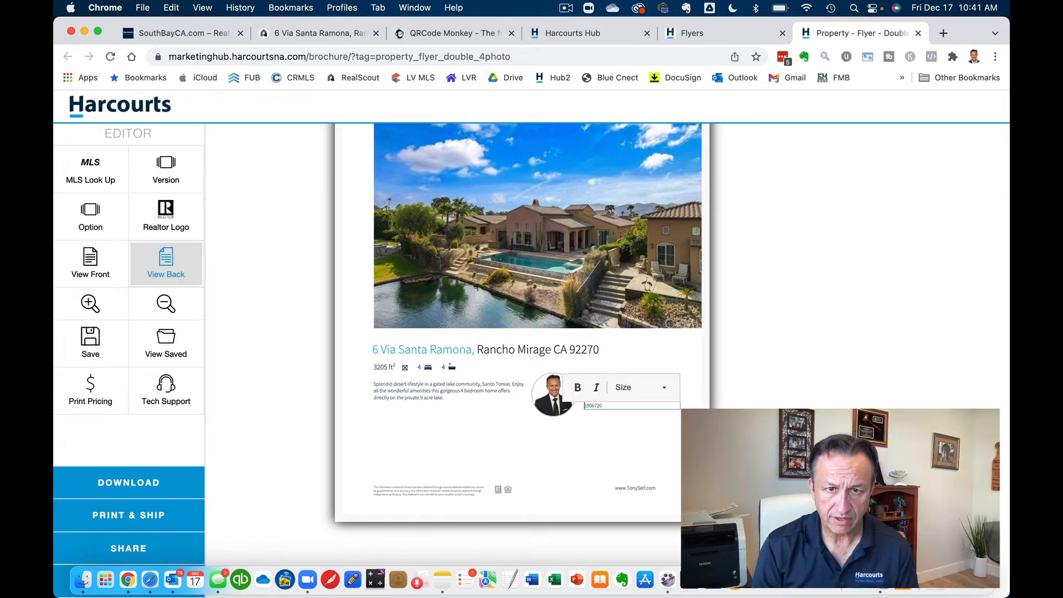
type("DRE# 0")
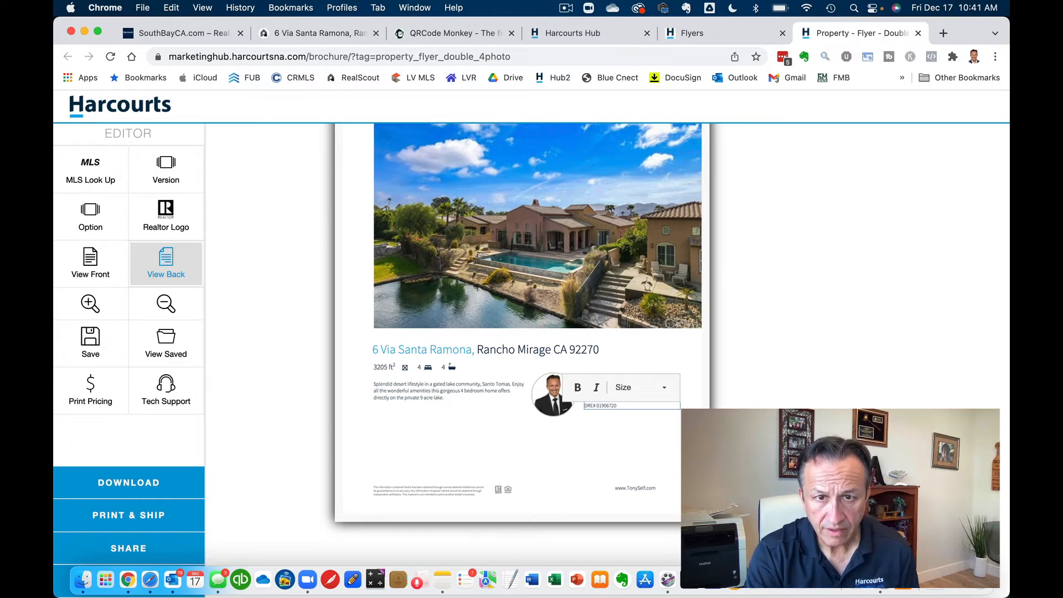
- Replace the back page's main house photo with qr-code (7).png, cropped to show the whole code
left_click(541, 447)
left_click(526, 223)
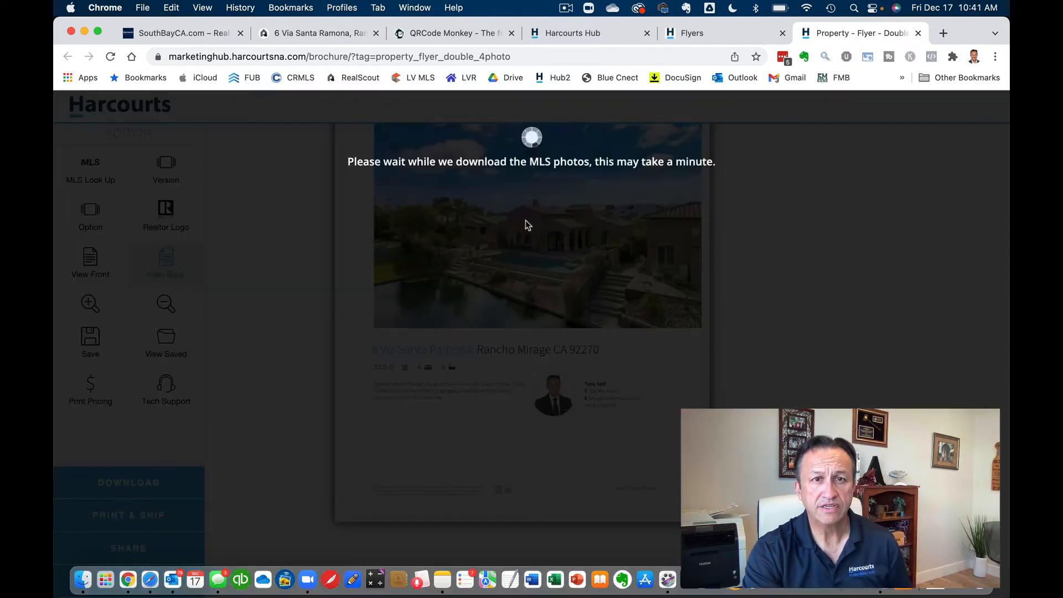
scroll(619, 352, "down", 15)
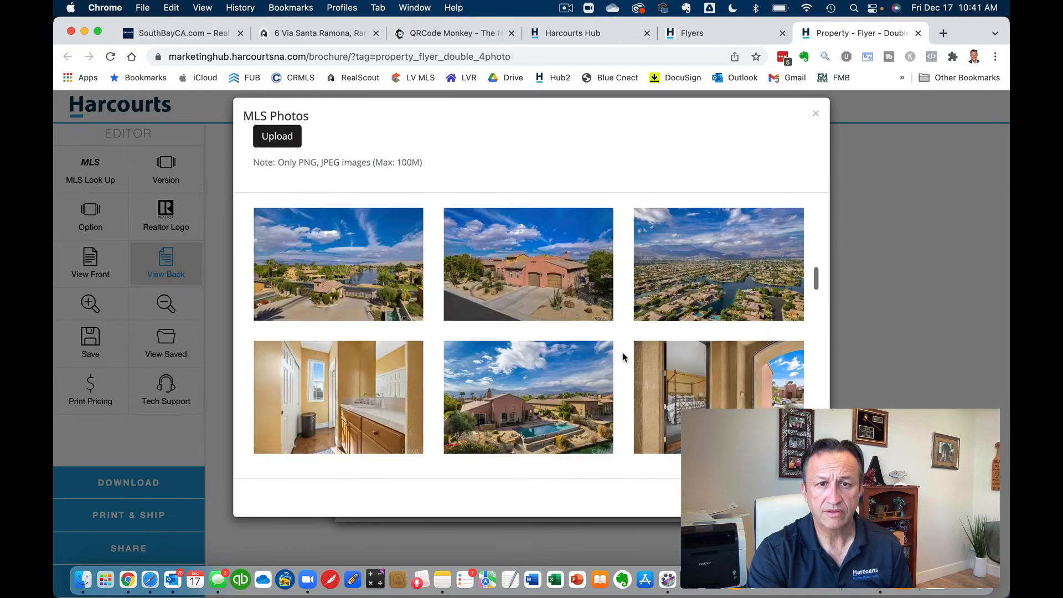
left_click(277, 136)
double_click(311, 138)
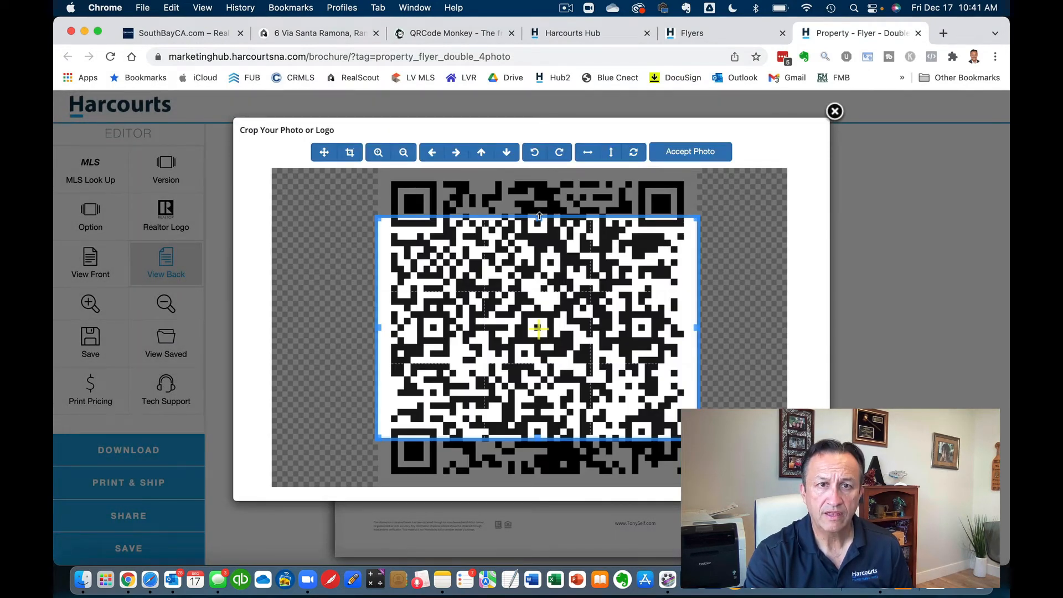
left_click_drag(539, 216, 543, 179)
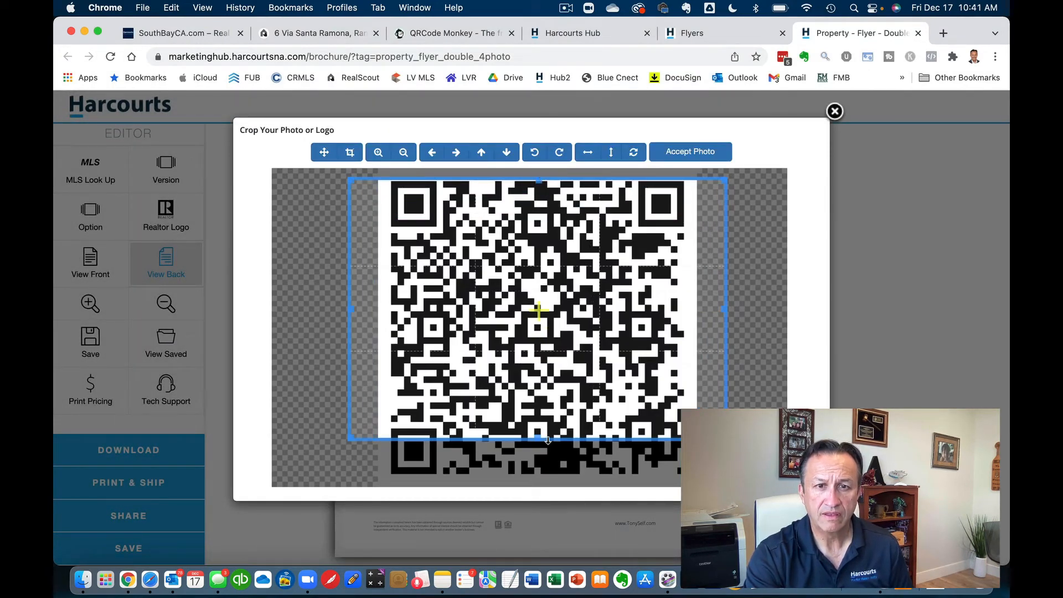
left_click_drag(551, 442, 556, 490)
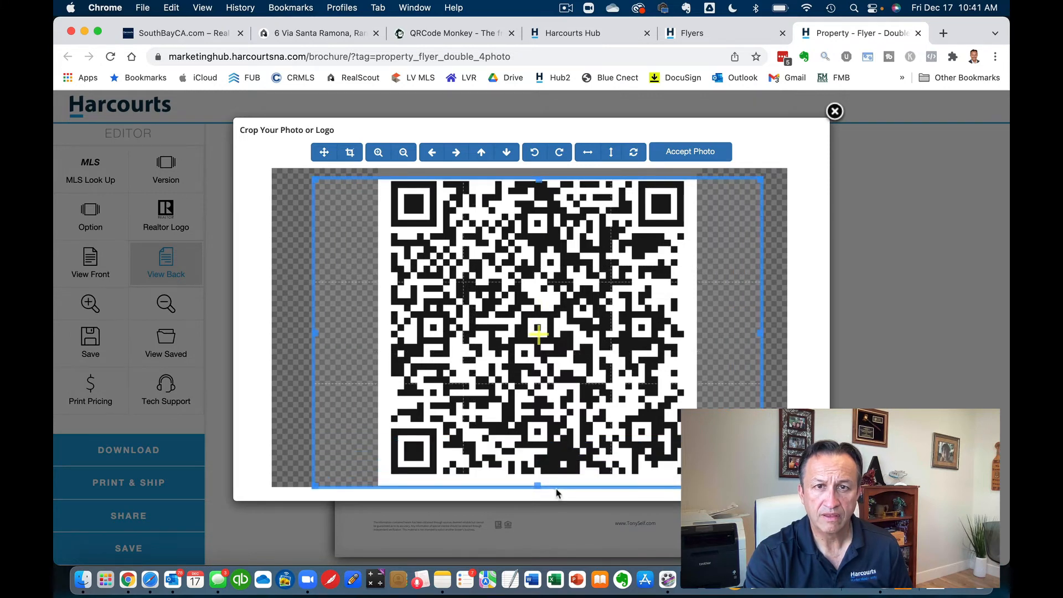
left_click(689, 152)
left_click(626, 398)
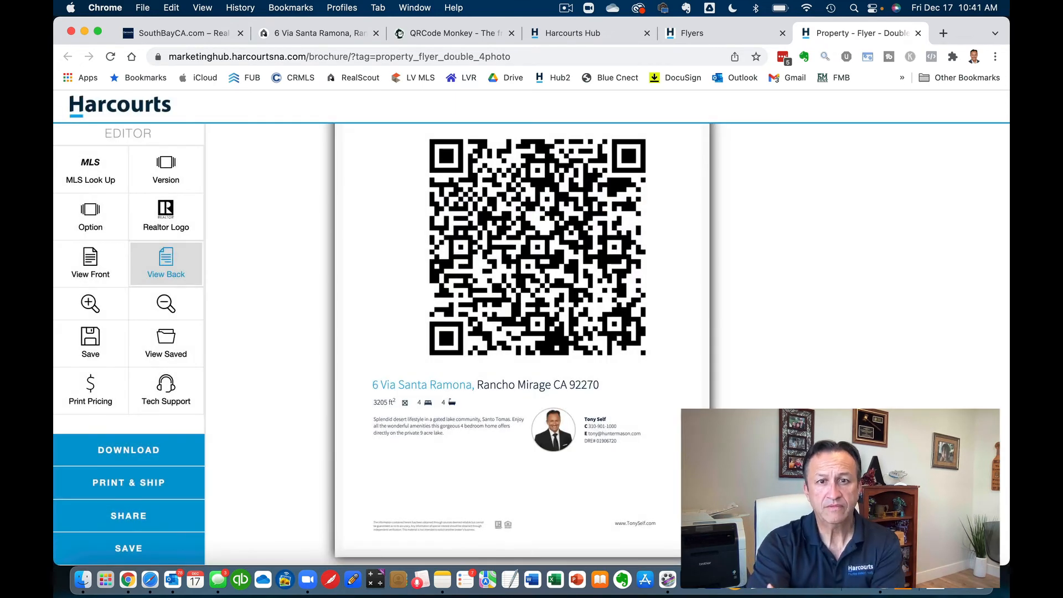
scroll(522, 343, "up", 2)
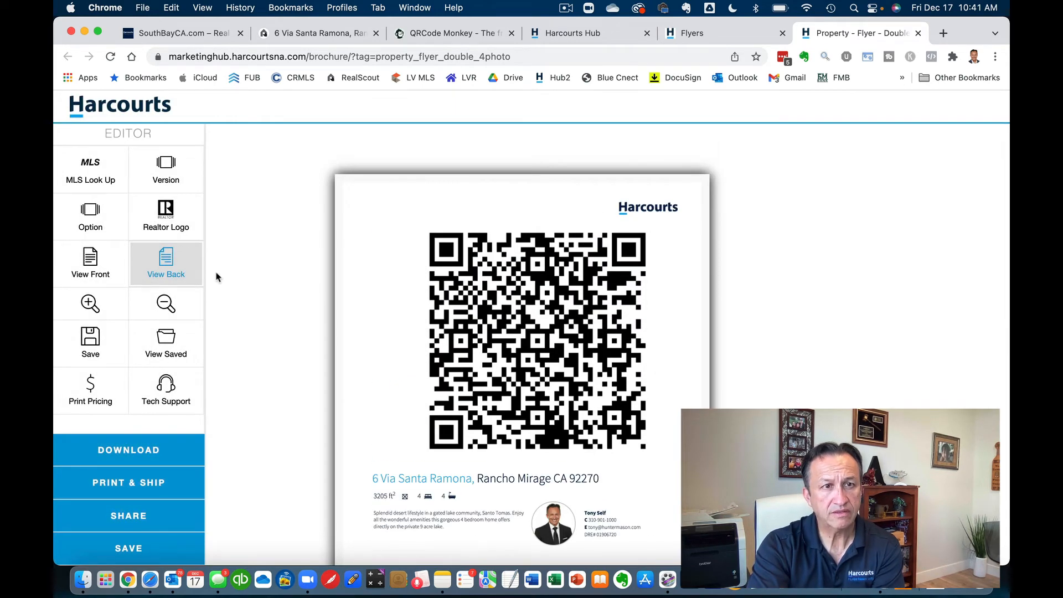
- Return to the flyer's front page with the house photo, QR code and pool photo
left_click(98, 261)
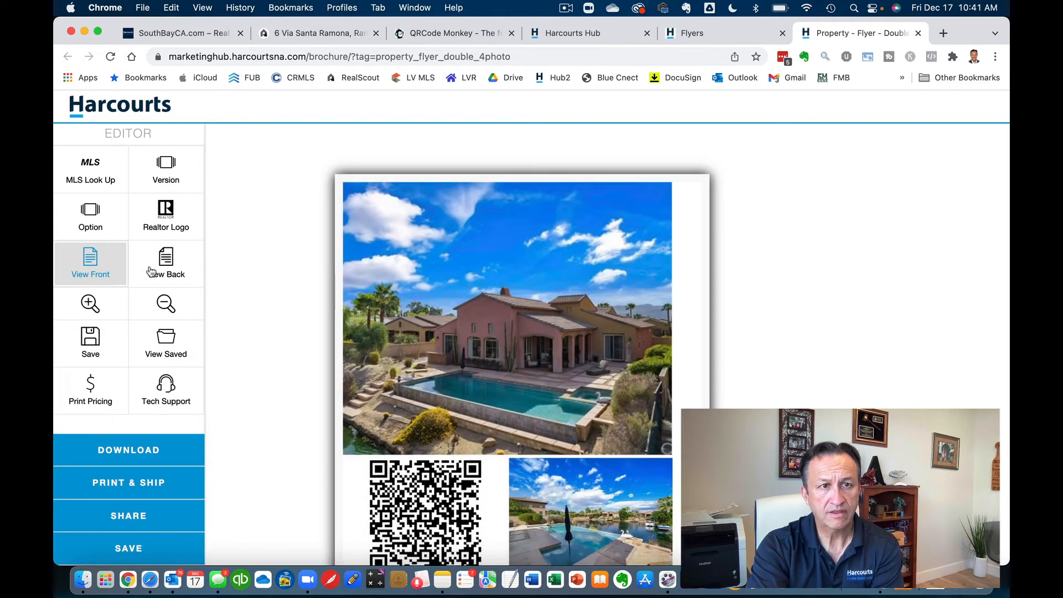
left_click(154, 268)
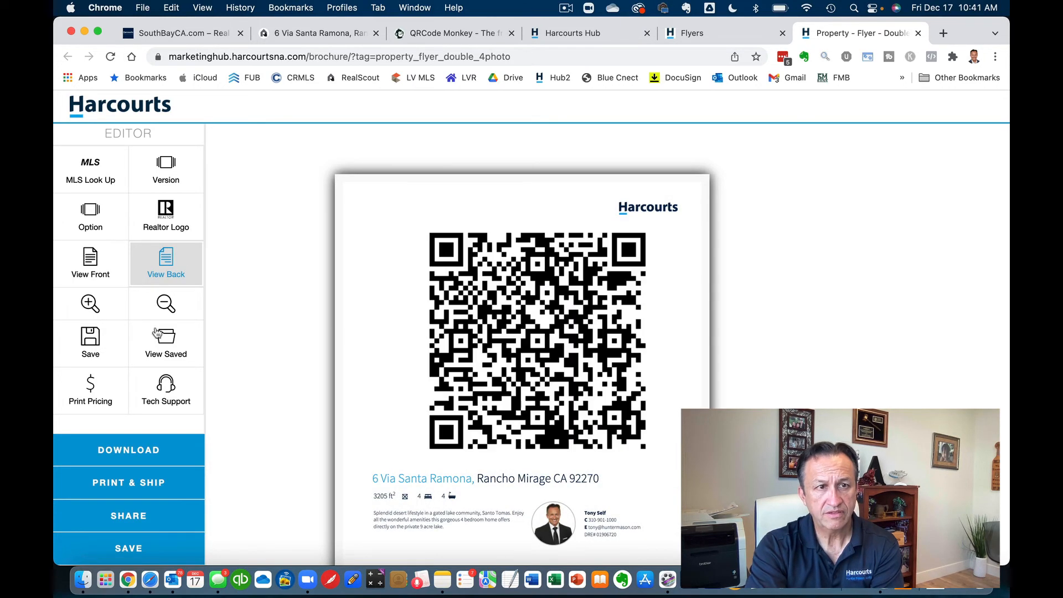
left_click(89, 277)
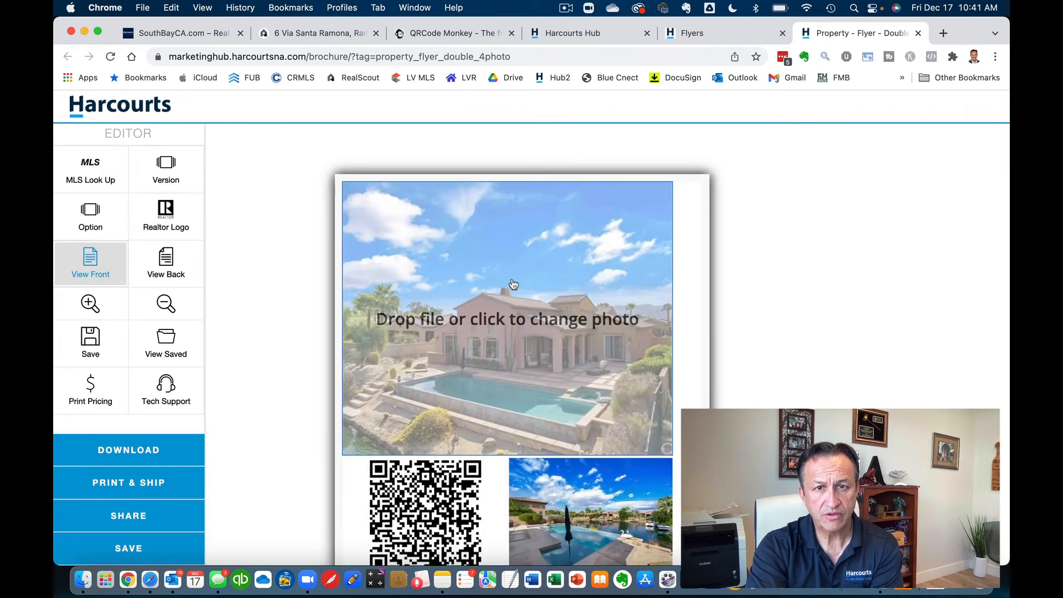
scroll(814, 243, "down", 5)
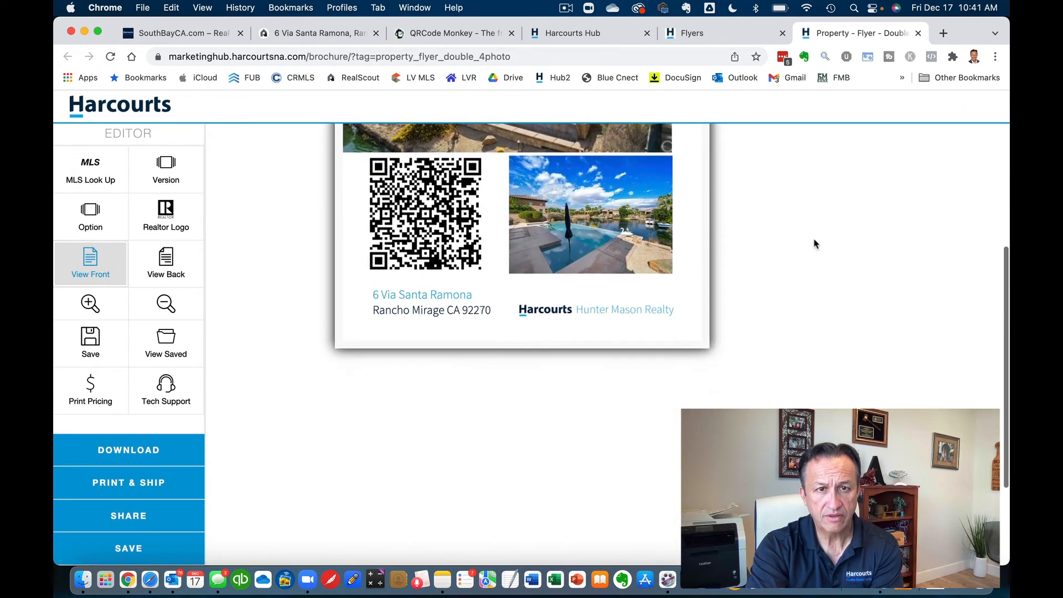
scroll(814, 244, "up", 5)
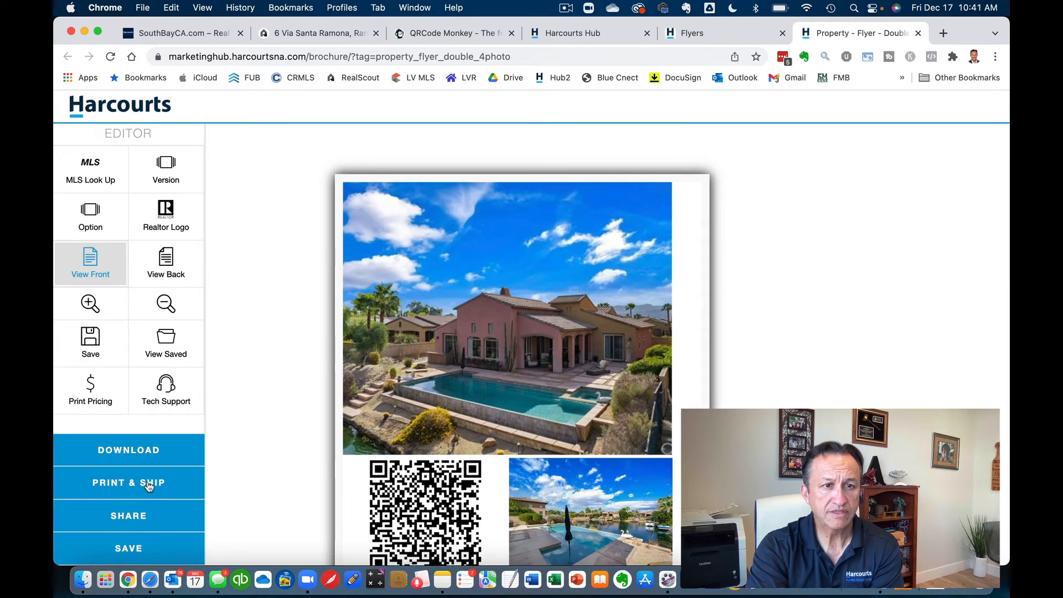
- Review the Ship To Me order pricing 20 flyers at $19.40, then close it
left_click(149, 486)
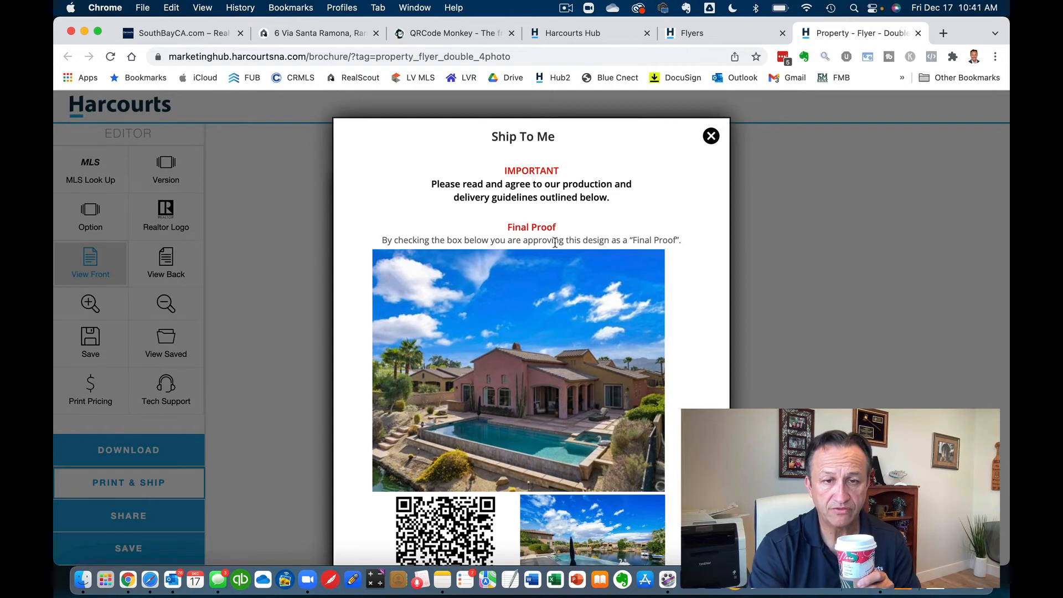
scroll(554, 242, "down", 7)
scroll(555, 241, "down", 5)
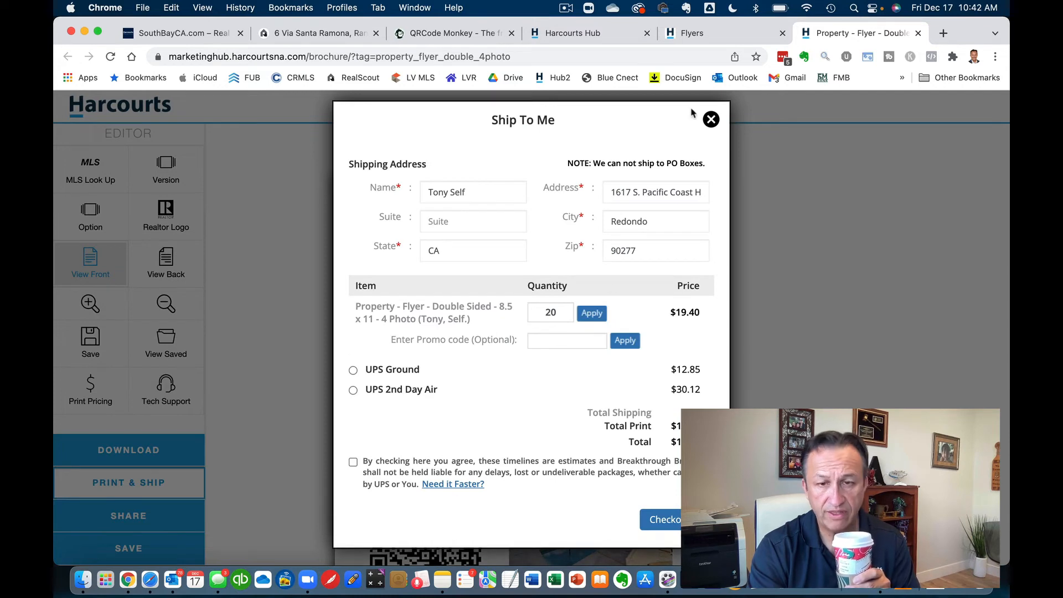
left_click(710, 120)
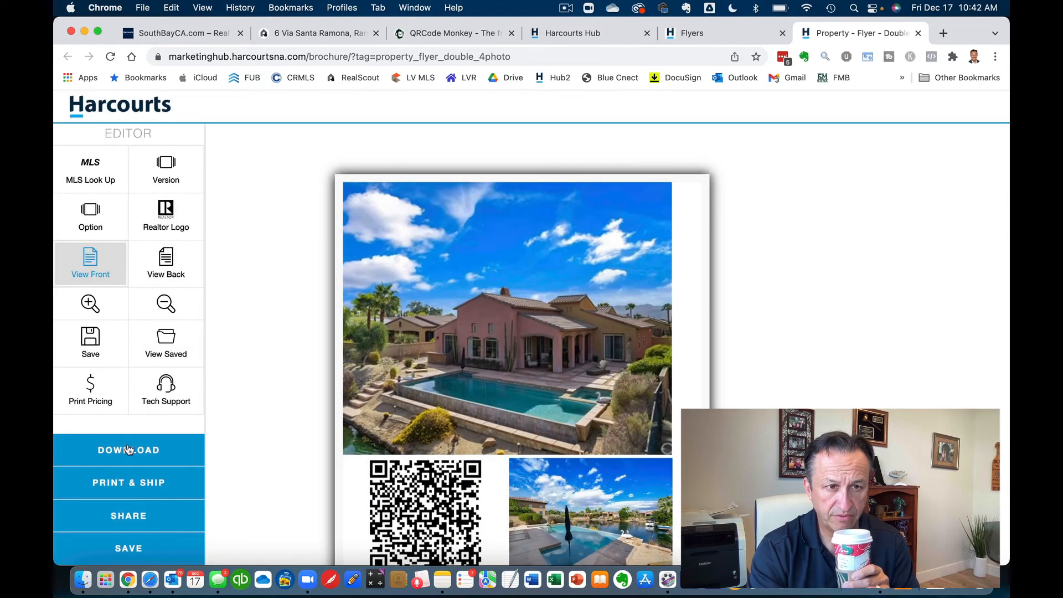
- Download the finished flyer as the PDF Flyer-1532.pdf
left_click(128, 449)
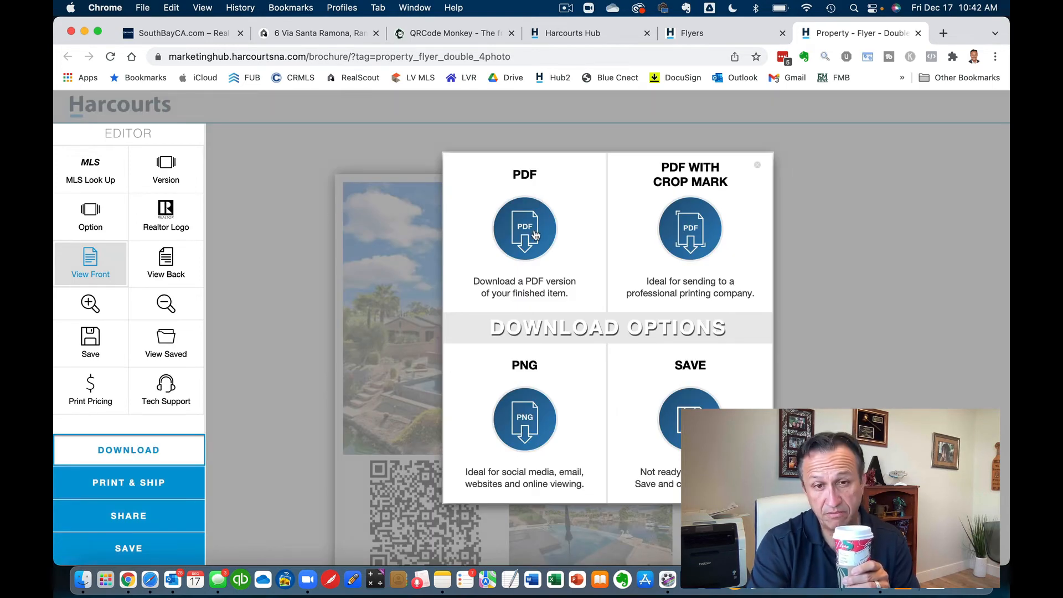
left_click(535, 235)
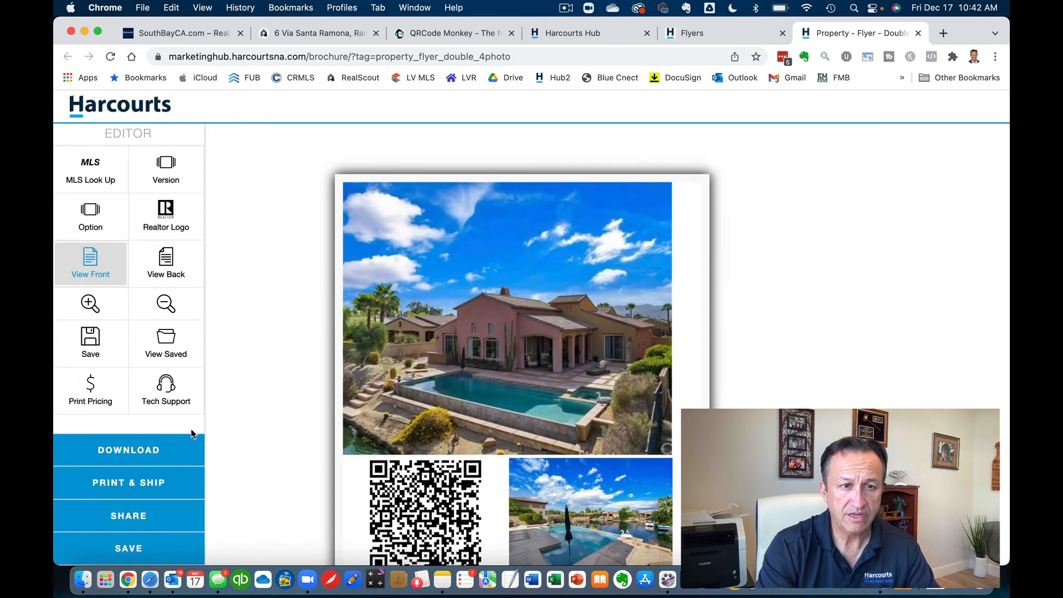
left_click(155, 451)
left_click(582, 215)
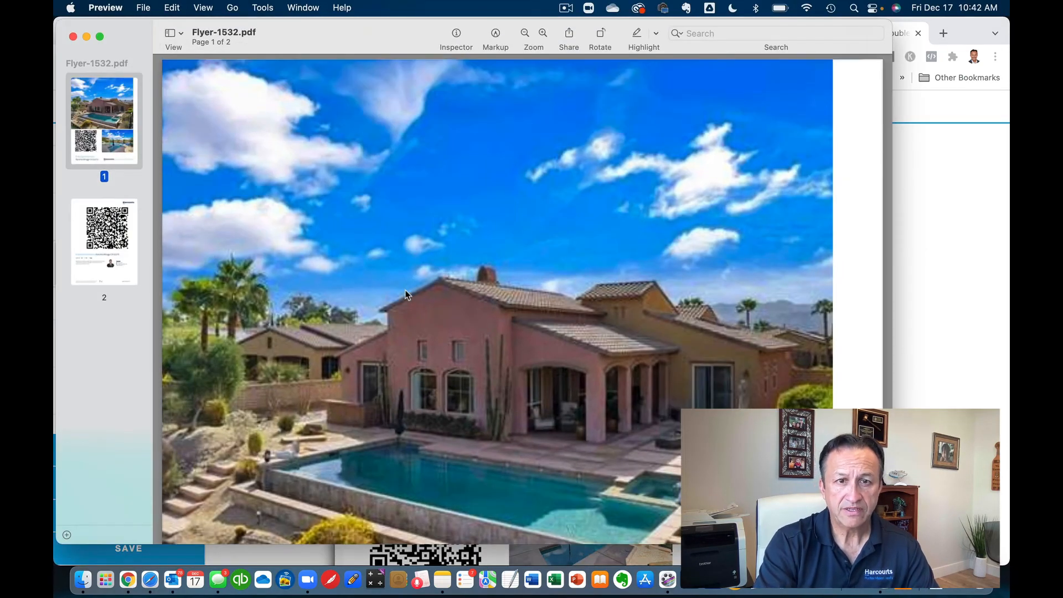
- Review both pages of Flyer-1532.pdf in Preview and print it two-sided
scroll(408, 296, "down", 15)
scroll(406, 295, "down", 10)
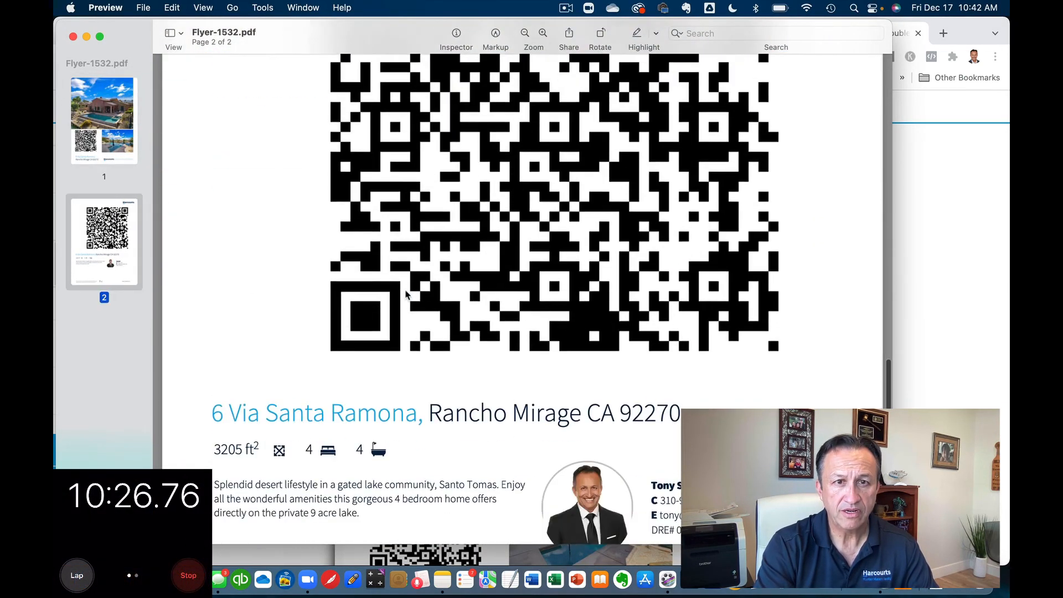
key("super+p")
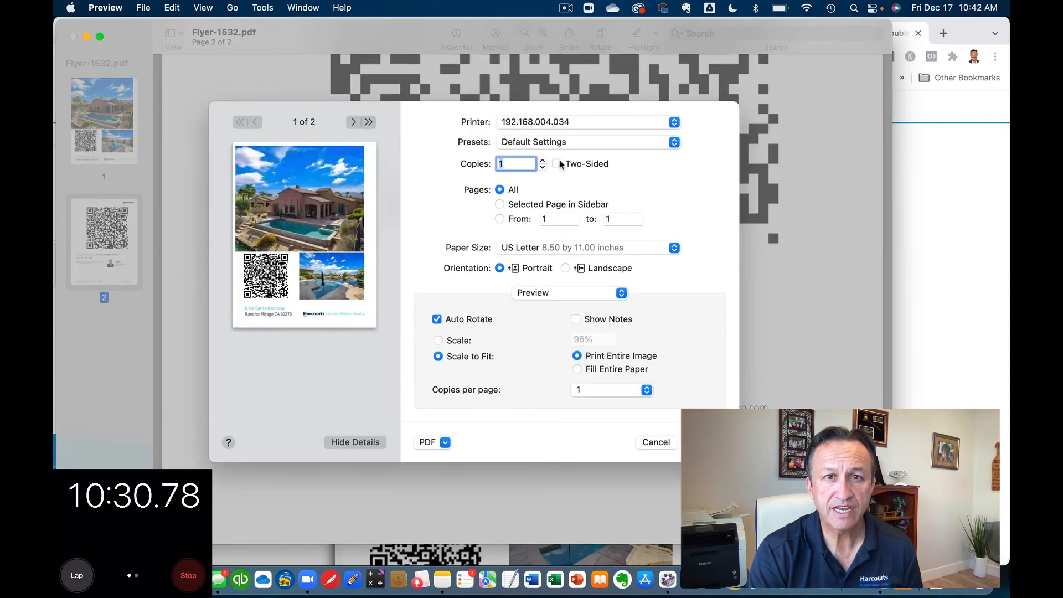
left_click(557, 164)
key("Return")
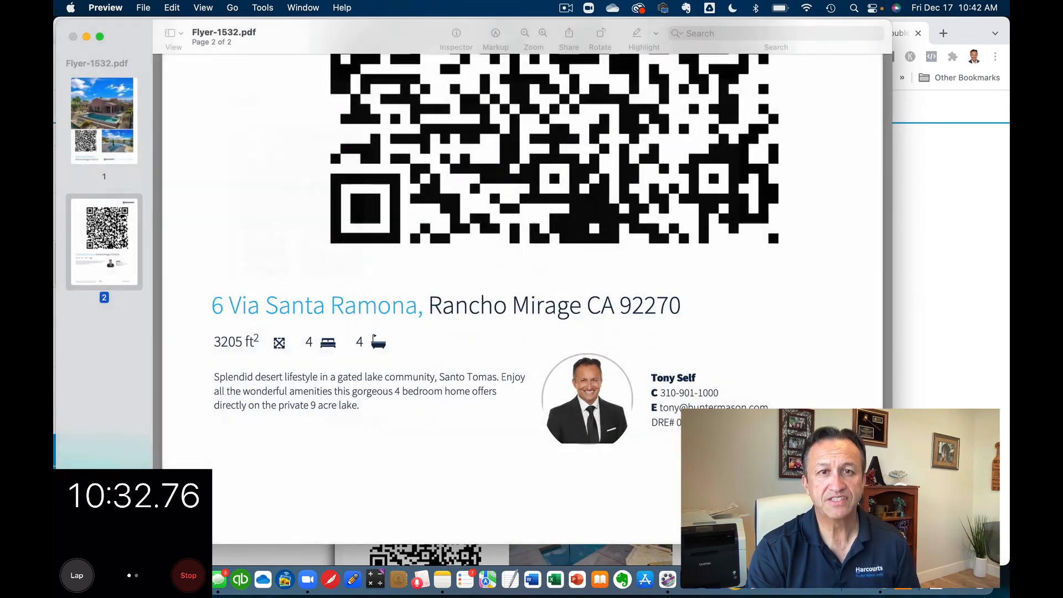